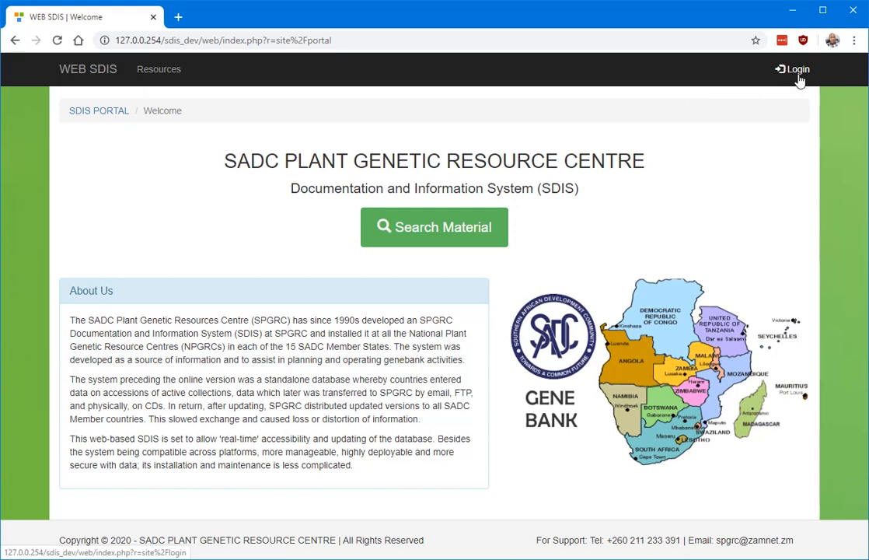
Log in as admin with the account password, choosing the DRC - CONGO (DR) database.
{"action": "left_click", "coordinate": [798, 77]}
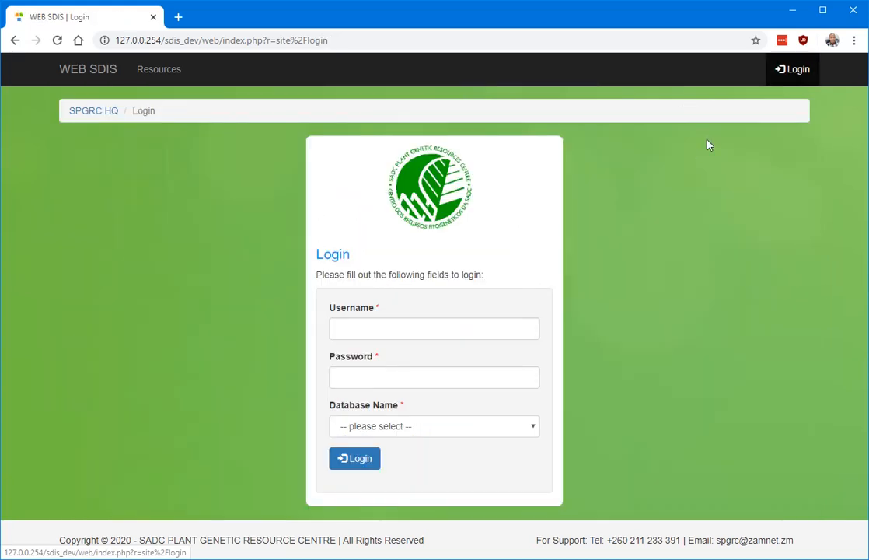
{"action": "left_click", "coordinate": [436, 332]}
{"action": "type", "text": "admin"}
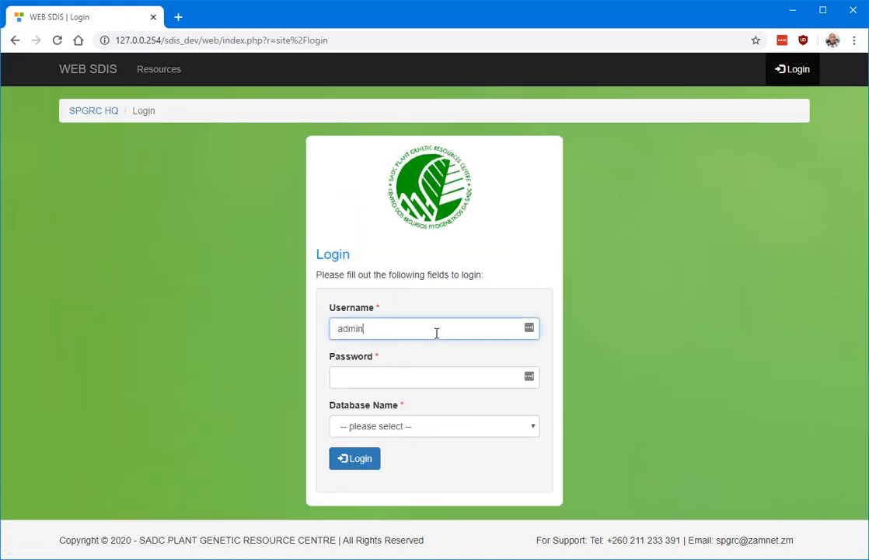
{"action": "key", "text": "Tab"}
{"action": "type", "text": "••"}
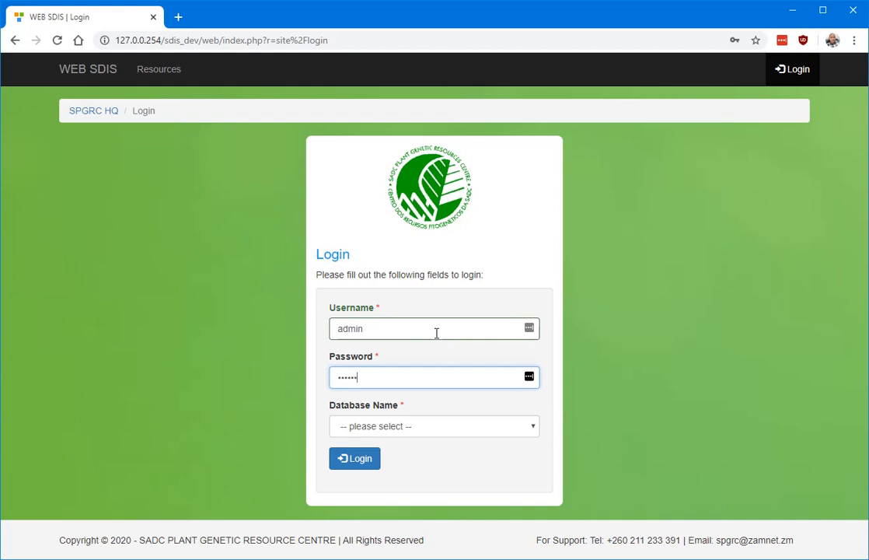
{"action": "left_click", "coordinate": [409, 430]}
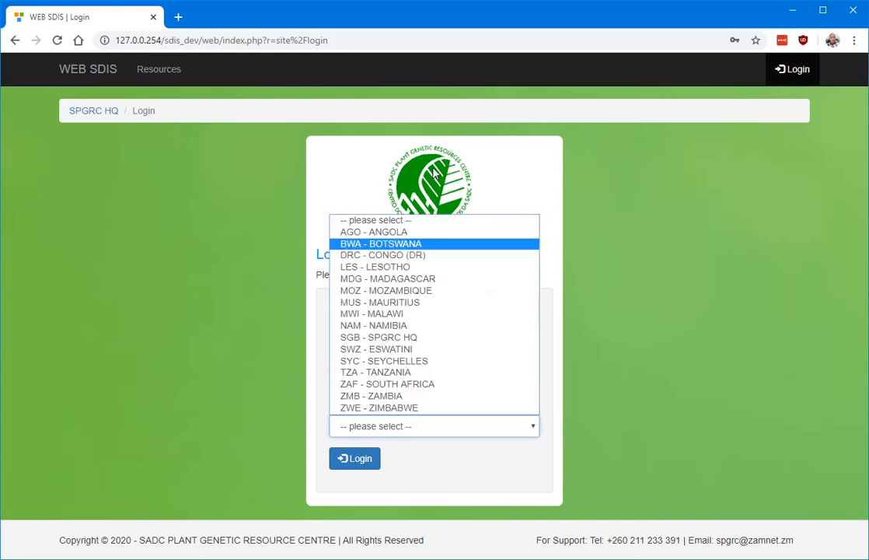
{"action": "left_click", "coordinate": [396, 255]}
{"action": "left_click", "coordinate": [373, 460]}
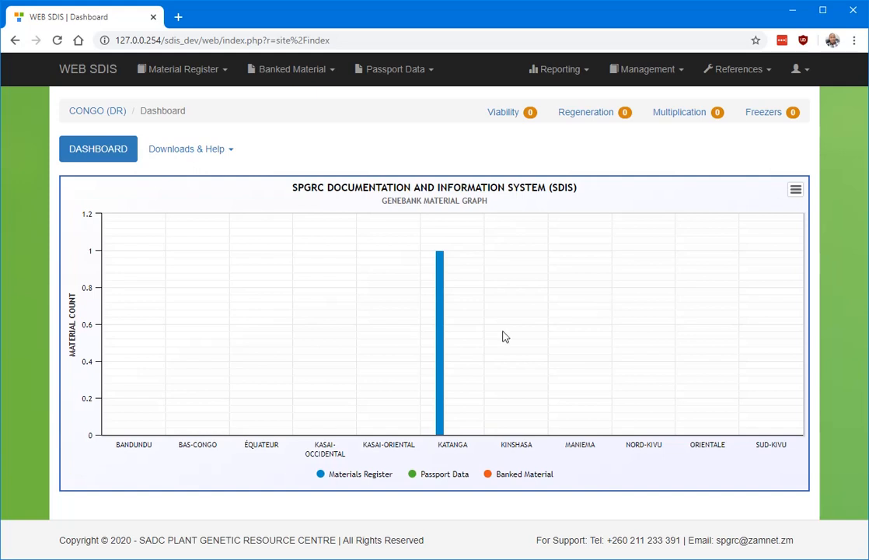
Open the registered Zea mays L. material record and start a new passport data entry for it.
{"action": "left_click", "coordinate": [204, 71]}
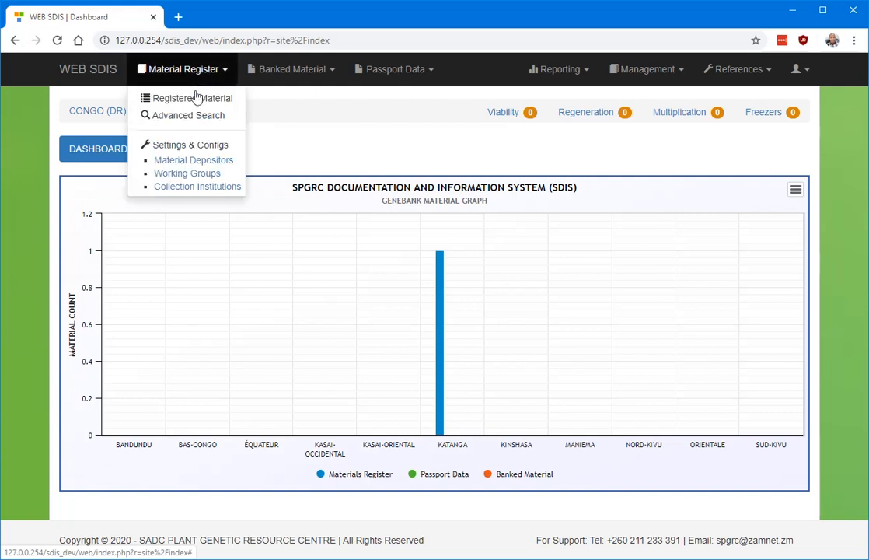
{"action": "left_click", "coordinate": [187, 96]}
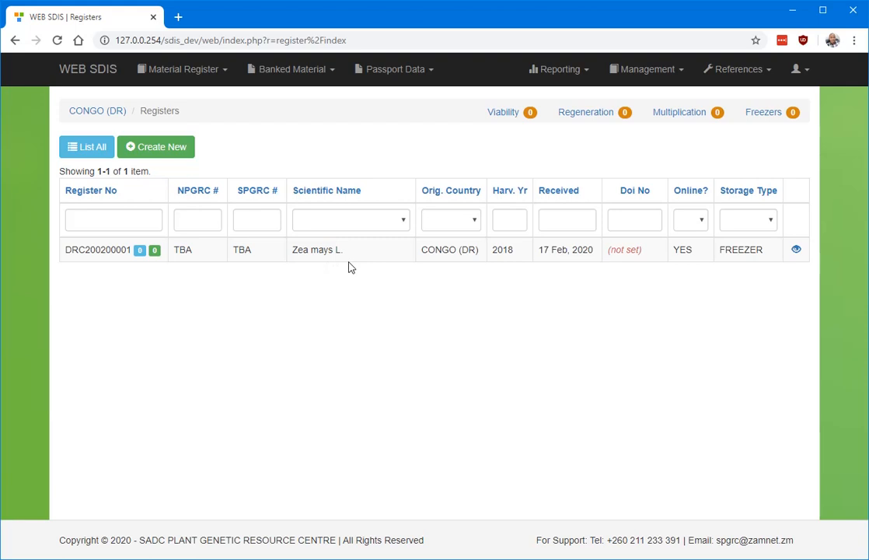
{"action": "left_click", "coordinate": [797, 250]}
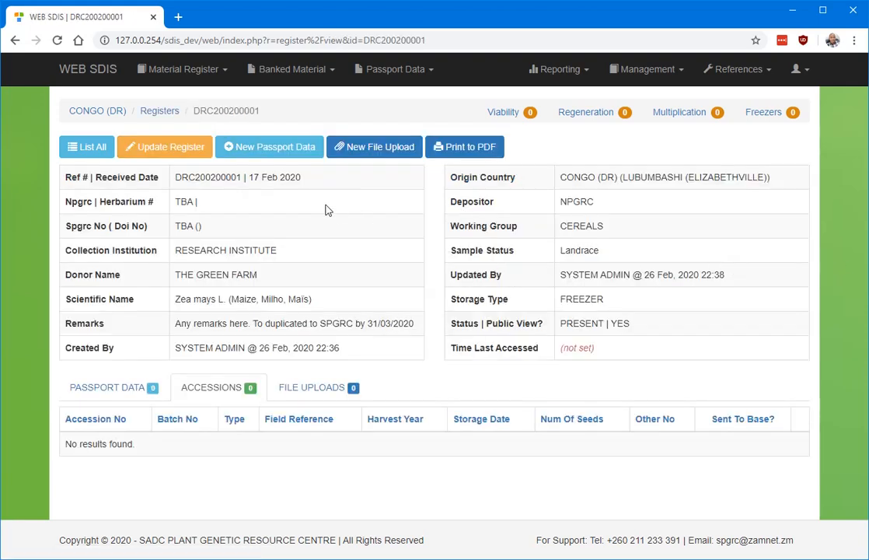
{"action": "left_click", "coordinate": [274, 148]}
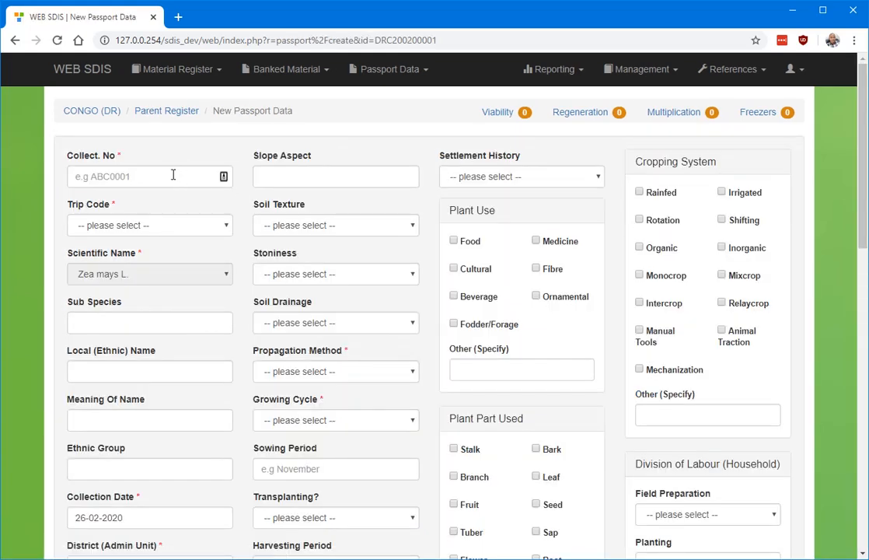
Fill in the passport's collection number as BNC0001 and choose trip code DRC201801.
{"action": "left_click", "coordinate": [173, 175]}
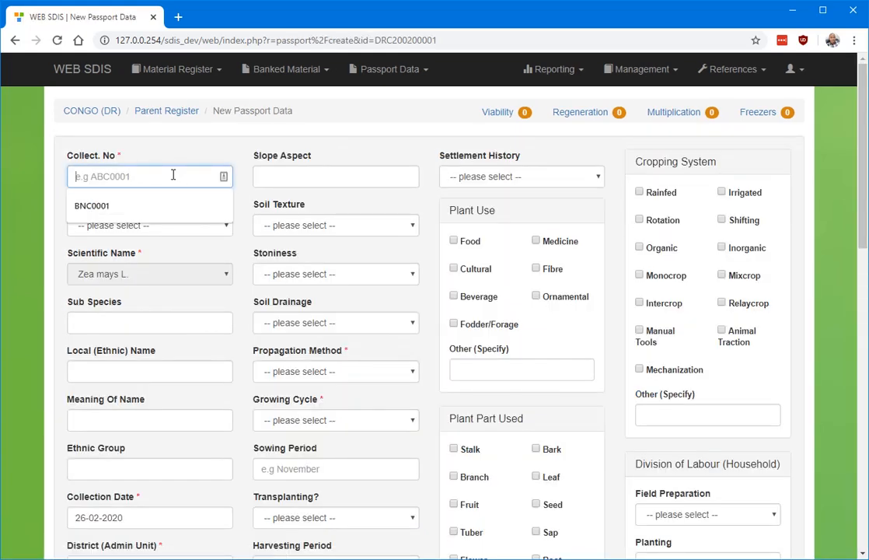
{"action": "left_click", "coordinate": [100, 206]}
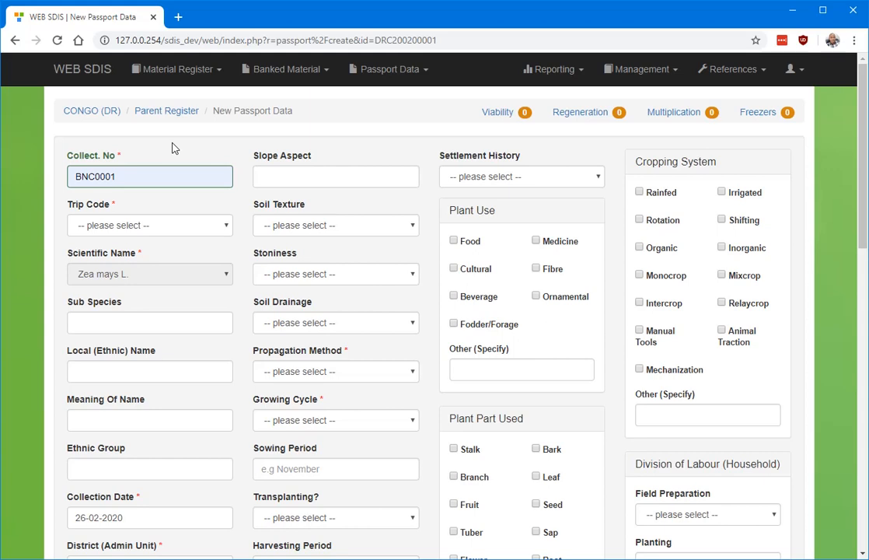
{"action": "left_click", "coordinate": [124, 225]}
{"action": "left_click", "coordinate": [116, 252]}
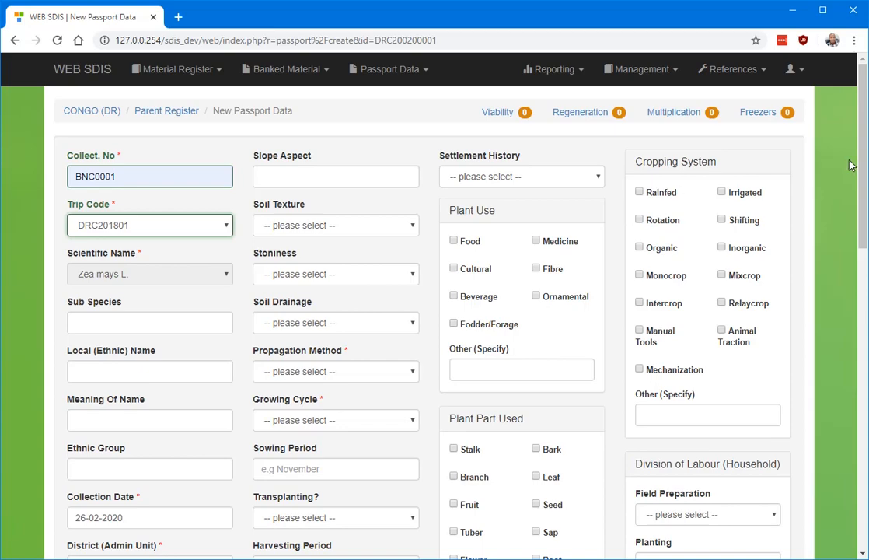
Set the passport's collection date to 16-12-2019.
{"action": "scroll", "coordinate": [863, 155], "scroll_direction": "down", "scroll_amount": 4}
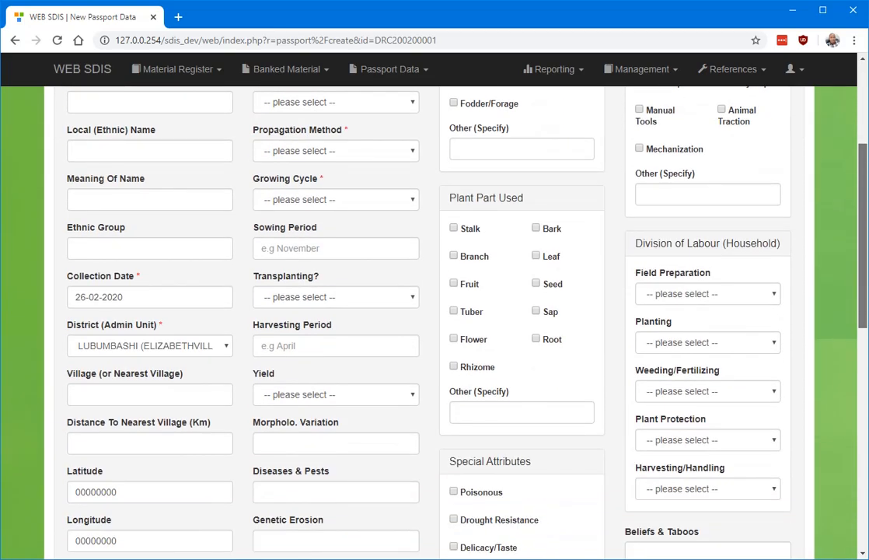
{"action": "scroll", "coordinate": [863, 155], "scroll_direction": "up", "scroll_amount": 5}
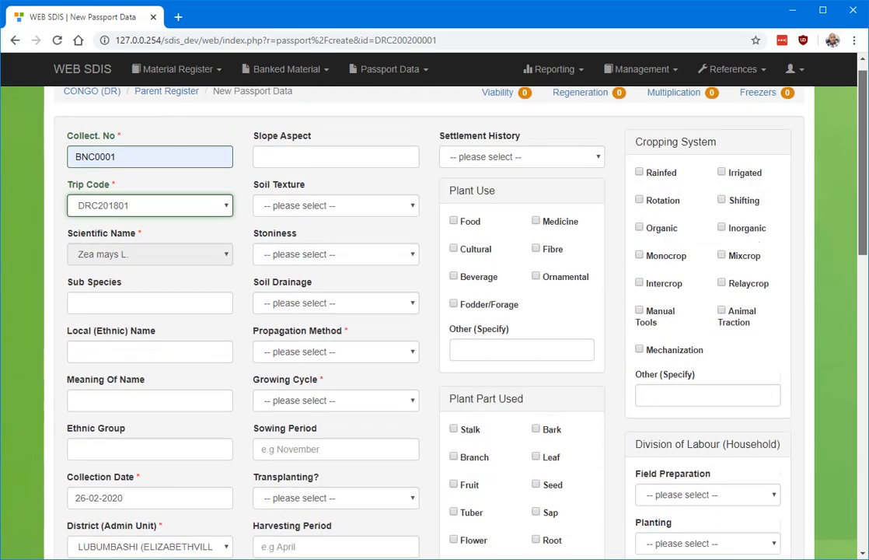
{"action": "scroll", "coordinate": [863, 155], "scroll_direction": "down", "scroll_amount": 5}
{"action": "scroll", "coordinate": [863, 156], "scroll_direction": "up", "scroll_amount": 3}
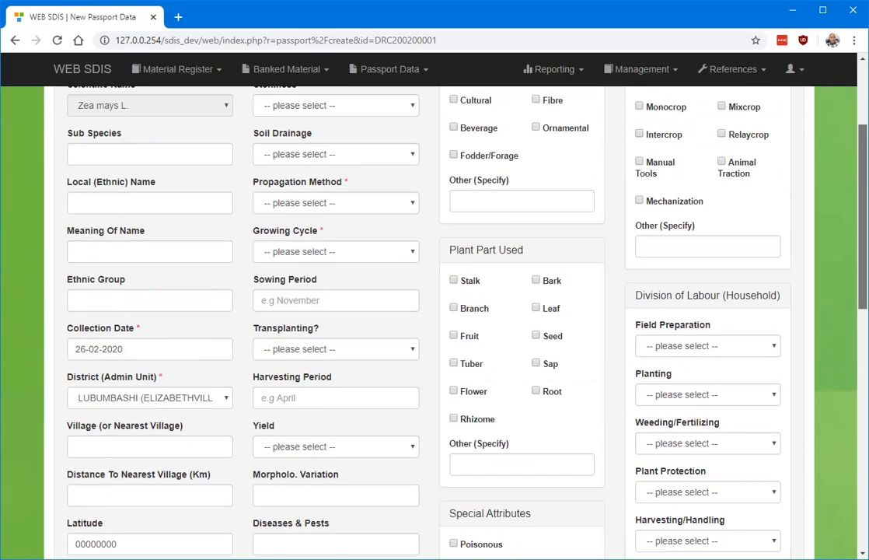
{"action": "left_click", "coordinate": [162, 346]}
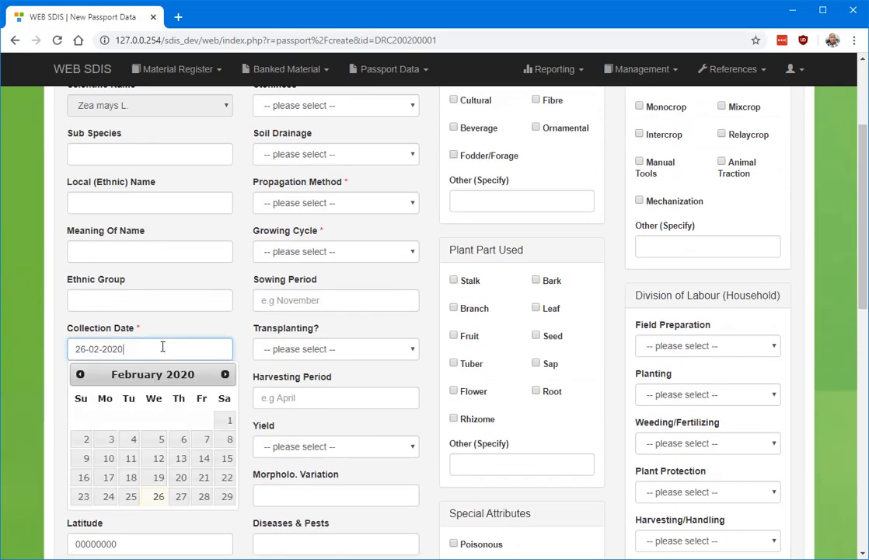
{"action": "left_click", "coordinate": [78, 374]}
{"action": "left_click", "coordinate": [79, 374]}
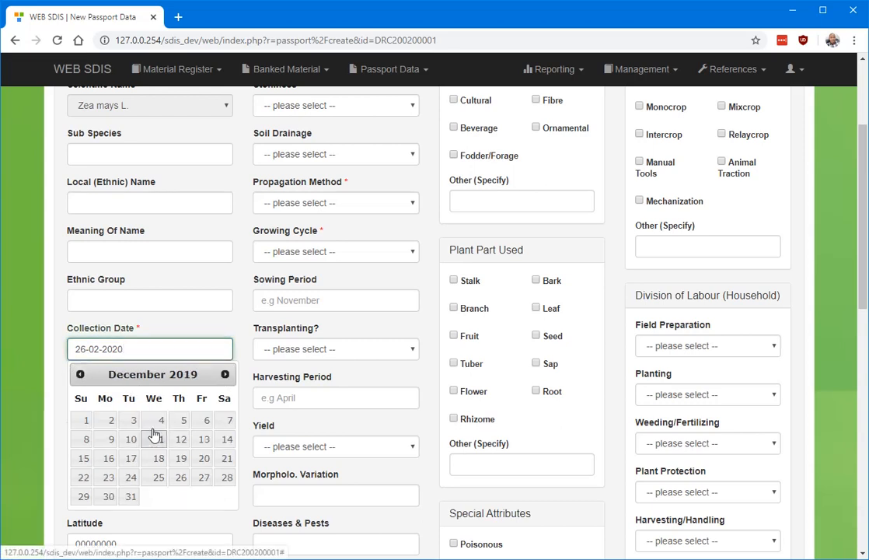
{"action": "left_click", "coordinate": [107, 458]}
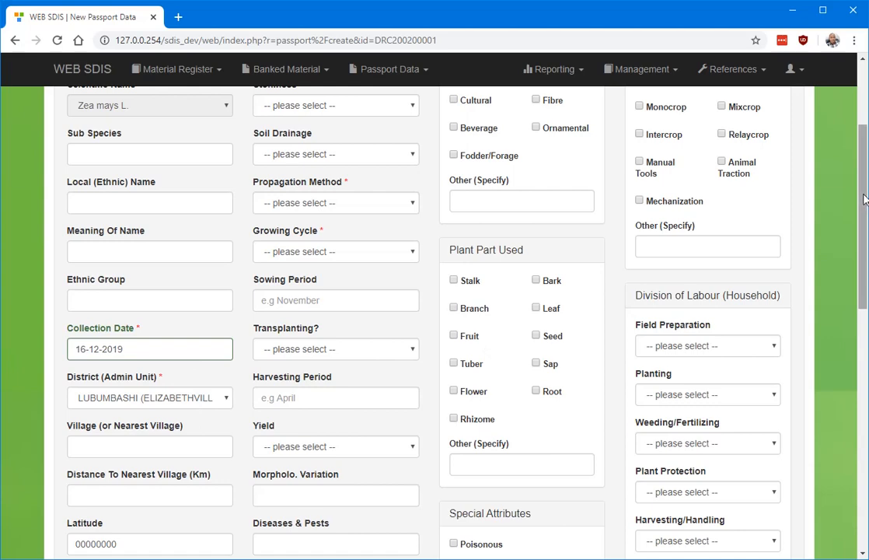
Enter Lineki as the village or nearest village, without a trailing space.
{"action": "scroll", "coordinate": [435, 318], "scroll_direction": "down", "scroll_amount": 3}
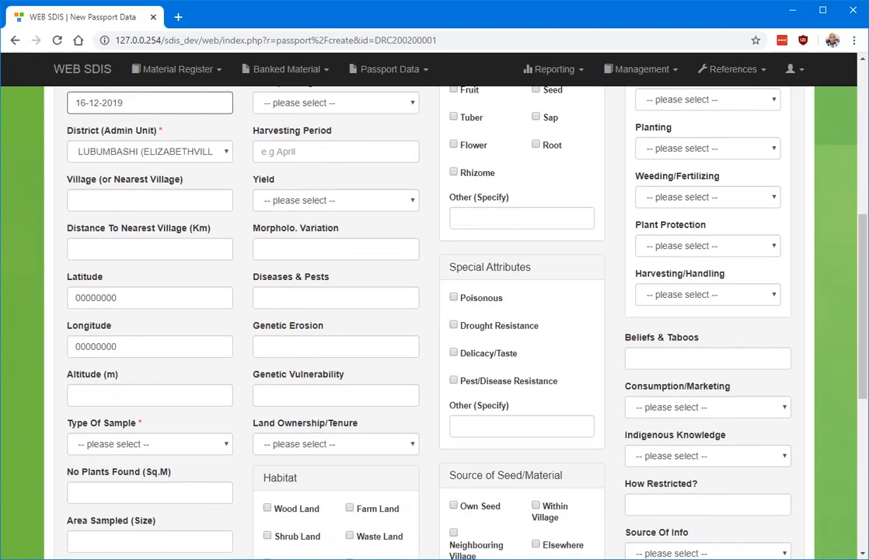
{"action": "left_click", "coordinate": [143, 200]}
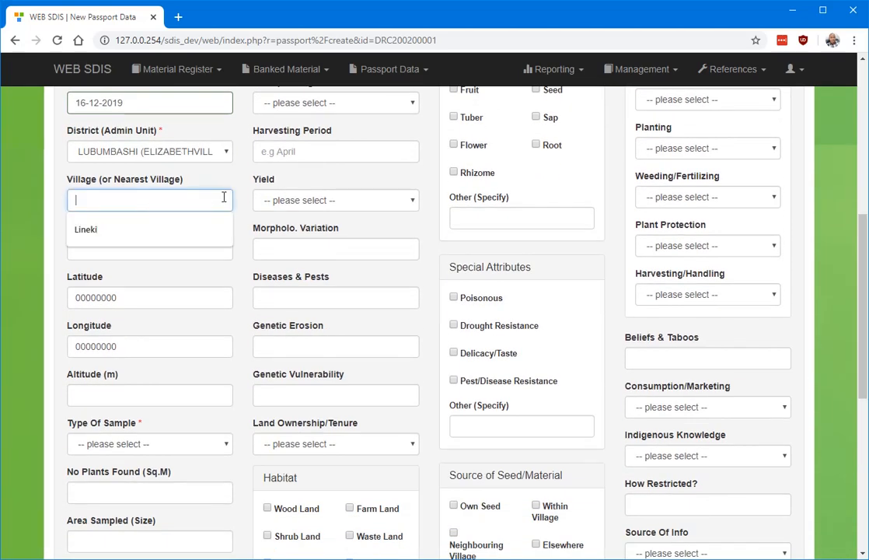
{"action": "left_click", "coordinate": [95, 233]}
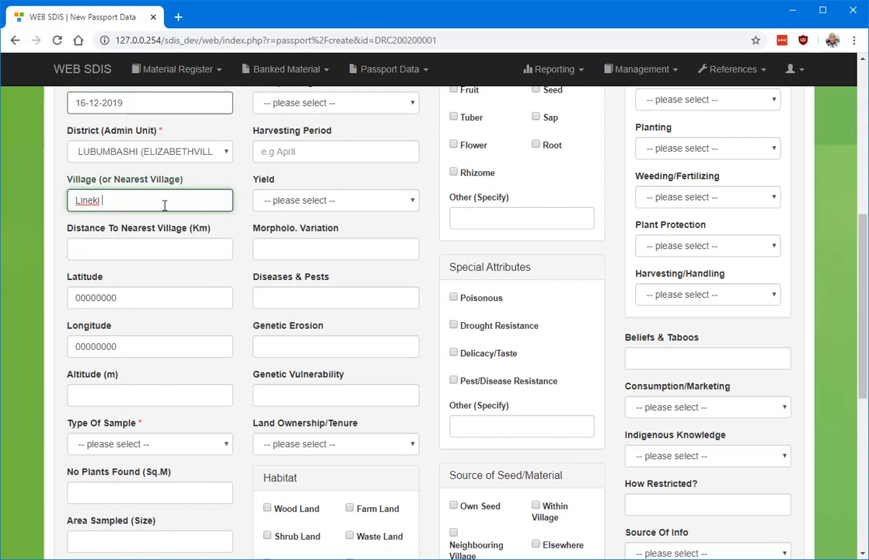
{"action": "key", "text": "BackSpace"}
Set the distance to the nearest village to 3.5 km.
{"action": "left_click", "coordinate": [149, 249]}
{"action": "left_click", "coordinate": [103, 278]}
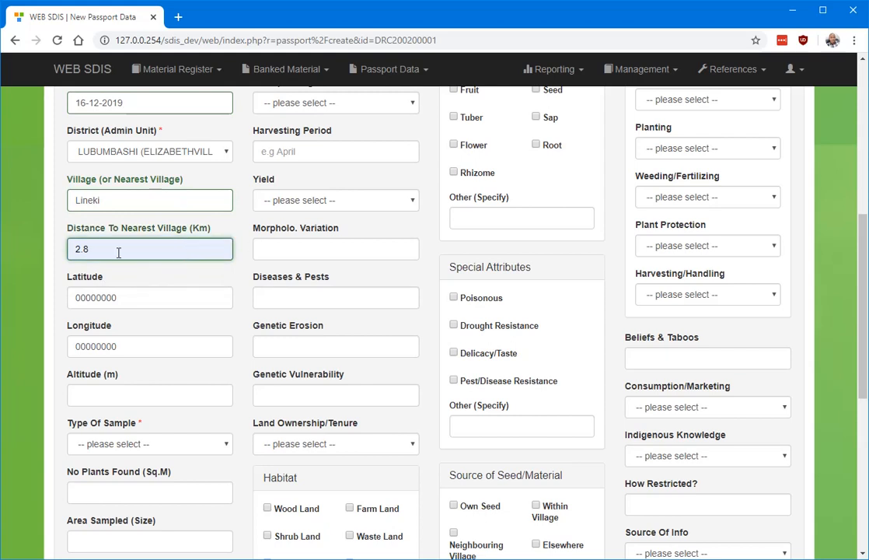
{"action": "key", "text": "BackSpace"}
{"action": "key", "text": "BackSpace"}
{"action": "key", "text": "BackSpace"}
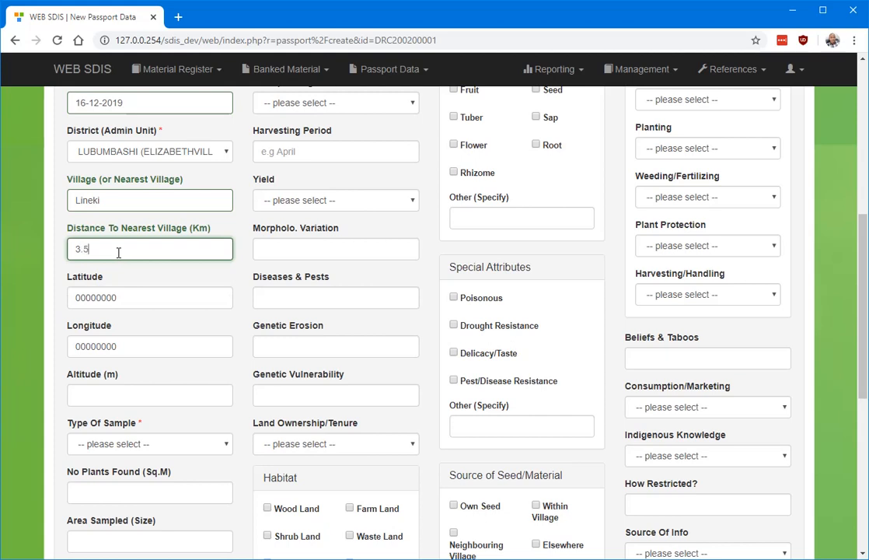
{"action": "left_click", "coordinate": [39, 280]}
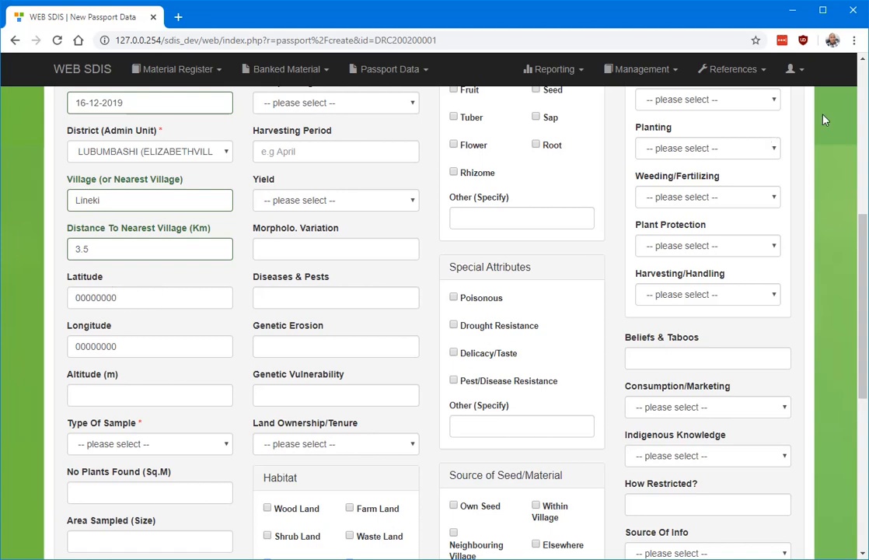
Set the altitude to 1200 m and the type of sample to Seed.
{"action": "left_click_drag", "start_coordinate": [861, 219], "coordinate": [826, 310]}
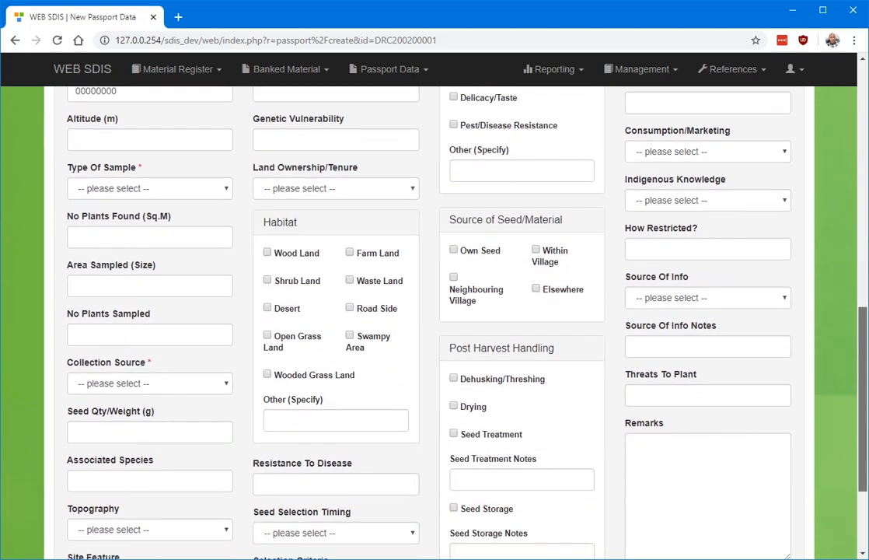
{"action": "left_click", "coordinate": [140, 140]}
{"action": "left_click", "coordinate": [107, 169]}
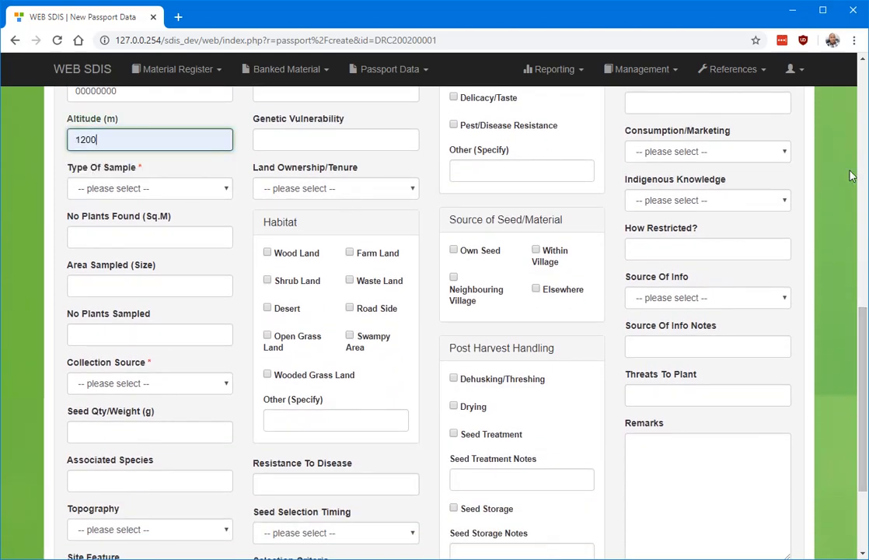
{"action": "left_click_drag", "start_coordinate": [861, 335], "coordinate": [860, 347]}
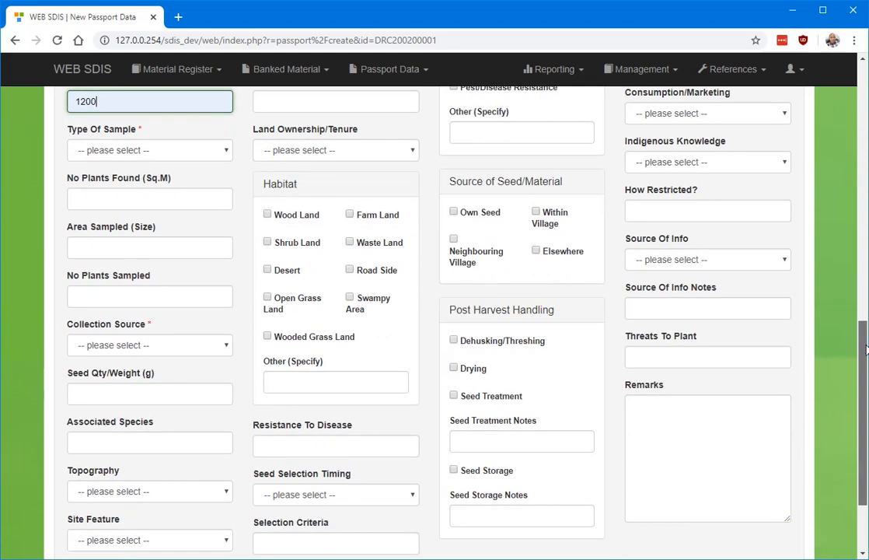
{"action": "left_click", "coordinate": [175, 158]}
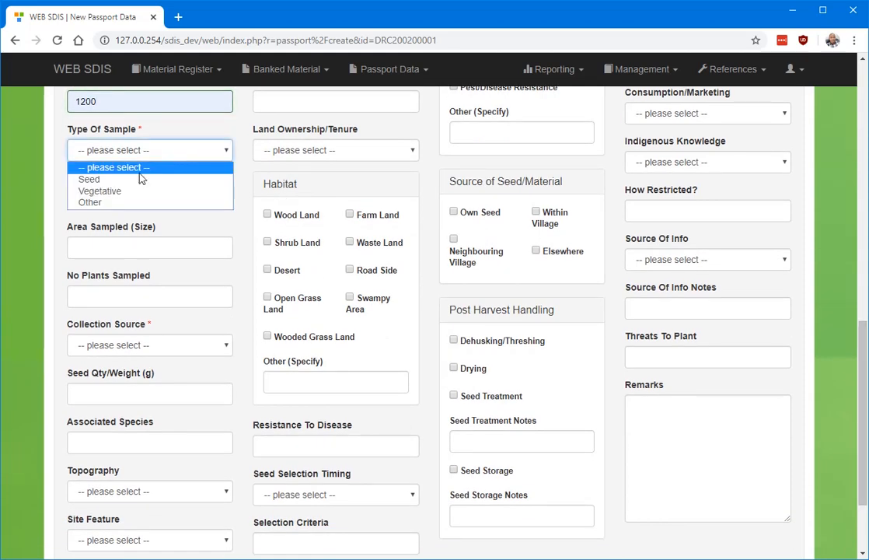
{"action": "left_click", "coordinate": [148, 179]}
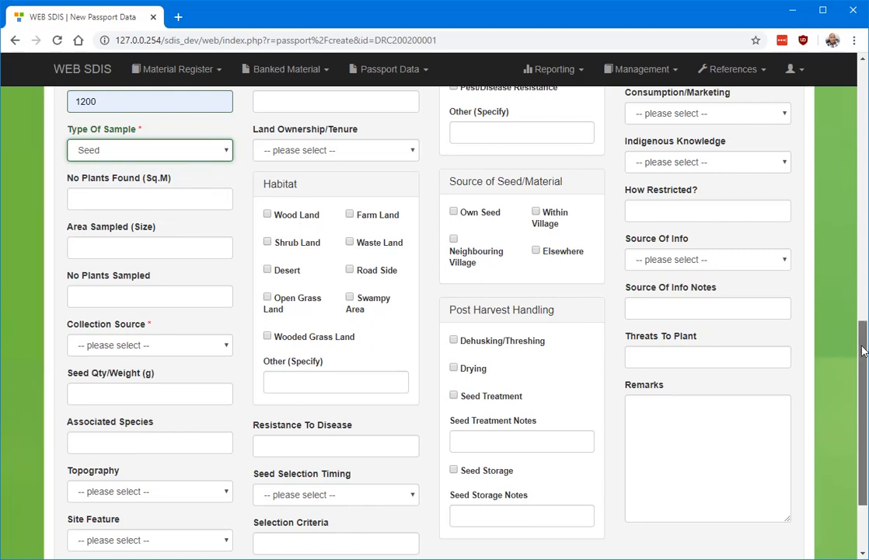
Set the passport's collection source to Farm Land.
{"action": "left_click_drag", "start_coordinate": [863, 347], "coordinate": [863, 309]}
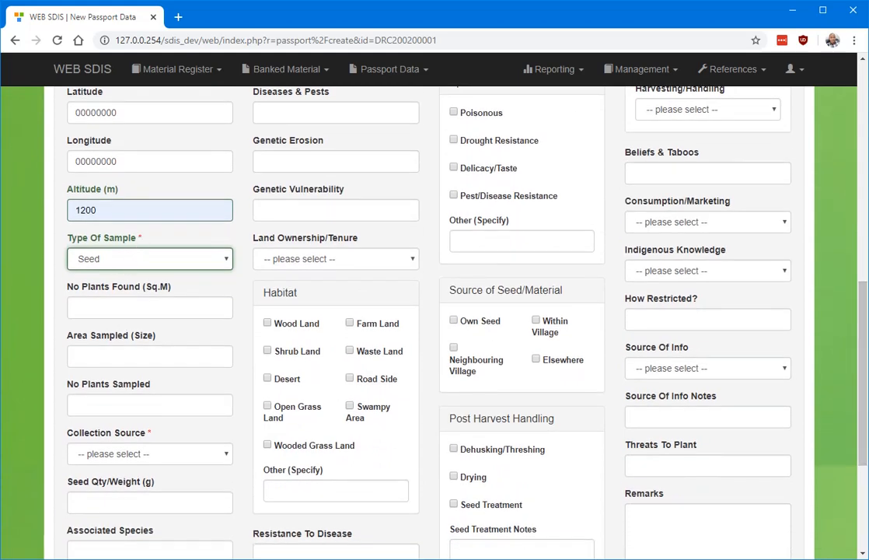
{"action": "scroll", "coordinate": [435, 311], "scroll_direction": "up", "scroll_amount": 1}
{"action": "scroll", "coordinate": [435, 311], "scroll_direction": "down", "scroll_amount": 4}
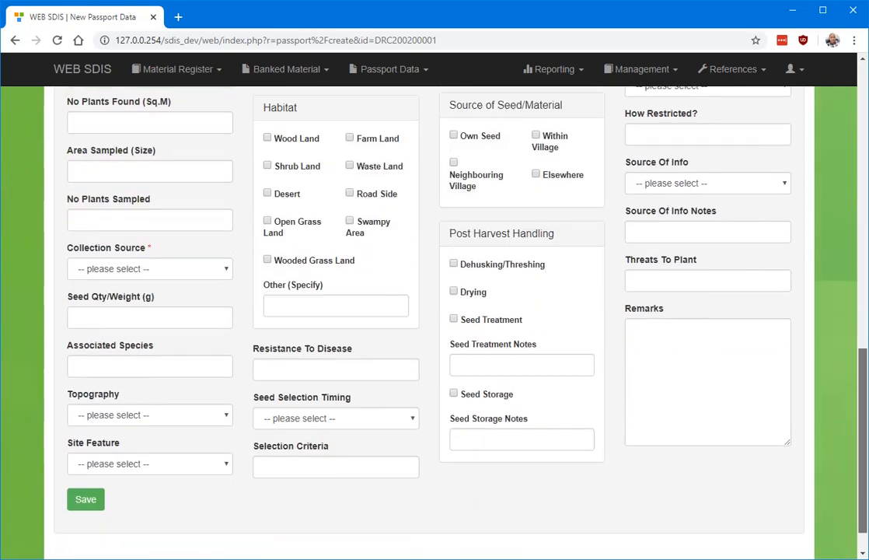
{"action": "scroll", "coordinate": [378, 311], "scroll_direction": "down", "scroll_amount": 1}
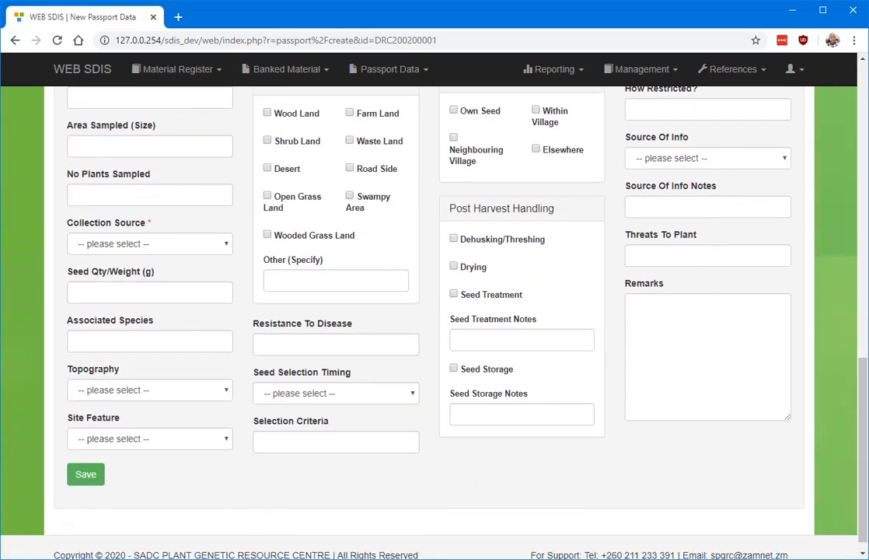
{"action": "mouse_move", "coordinate": [864, 402]}
{"action": "left_mouse_down"}
{"action": "mouse_move", "coordinate": [865, 169]}
{"action": "mouse_move", "coordinate": [865, 407]}
{"action": "left_mouse_up"}
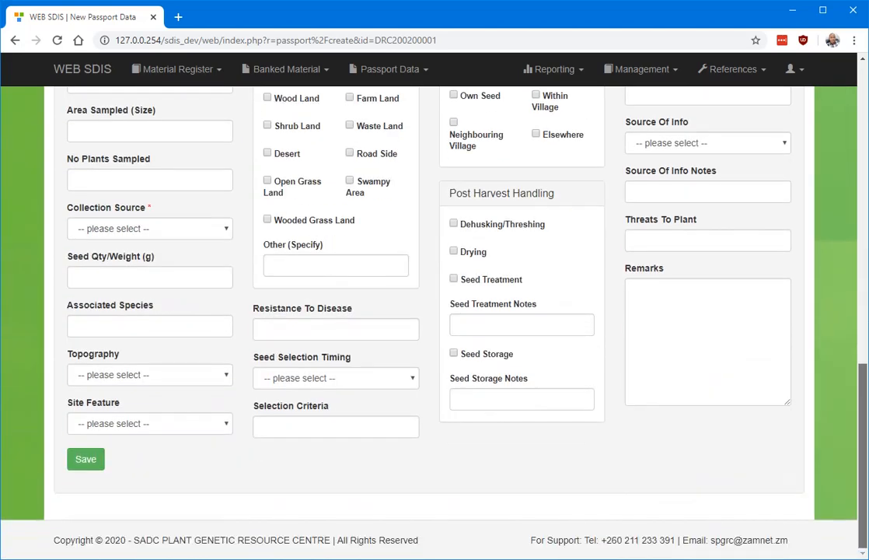
{"action": "left_click", "coordinate": [142, 236]}
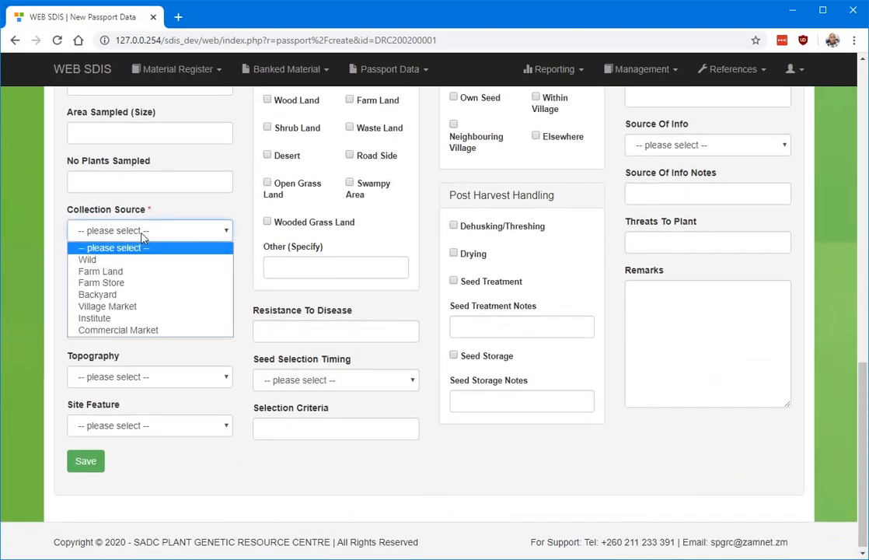
{"action": "left_click", "coordinate": [101, 272]}
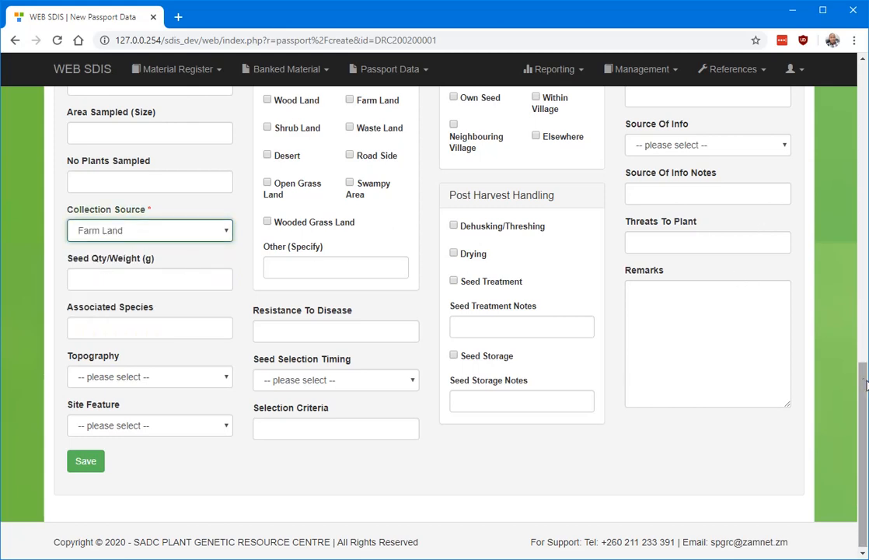
Set the collection site's topography to Swamp and its site feature to Slope.
{"action": "left_click_drag", "start_coordinate": [864, 383], "coordinate": [864, 419]}
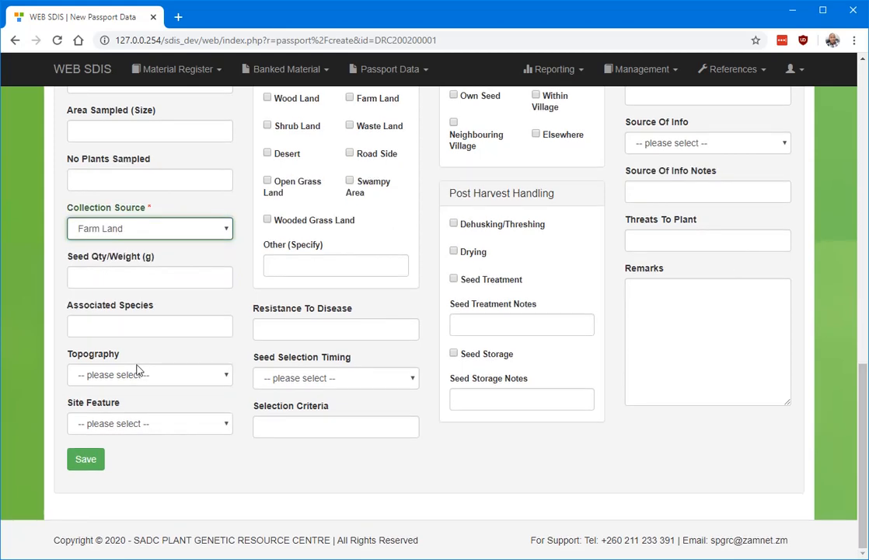
{"action": "left_click", "coordinate": [213, 380]}
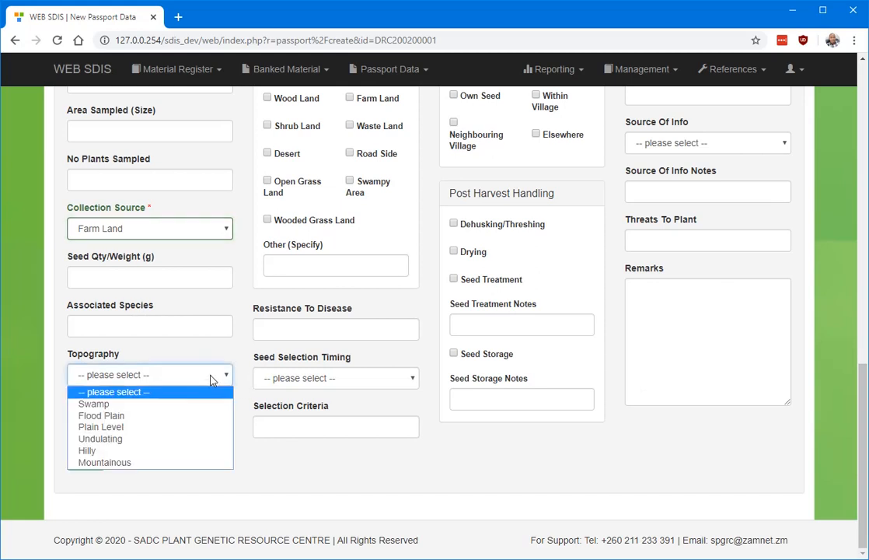
{"action": "left_click", "coordinate": [109, 406]}
{"action": "left_click", "coordinate": [220, 424]}
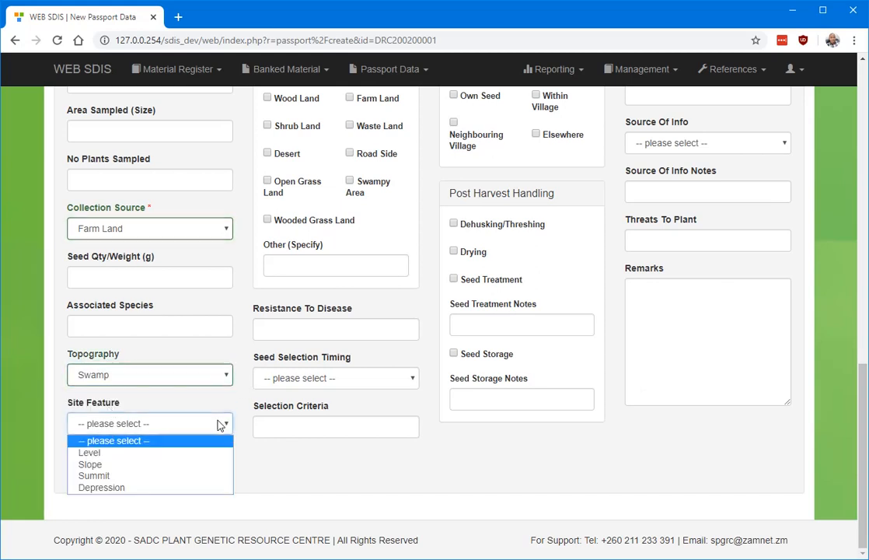
{"action": "left_click", "coordinate": [109, 465]}
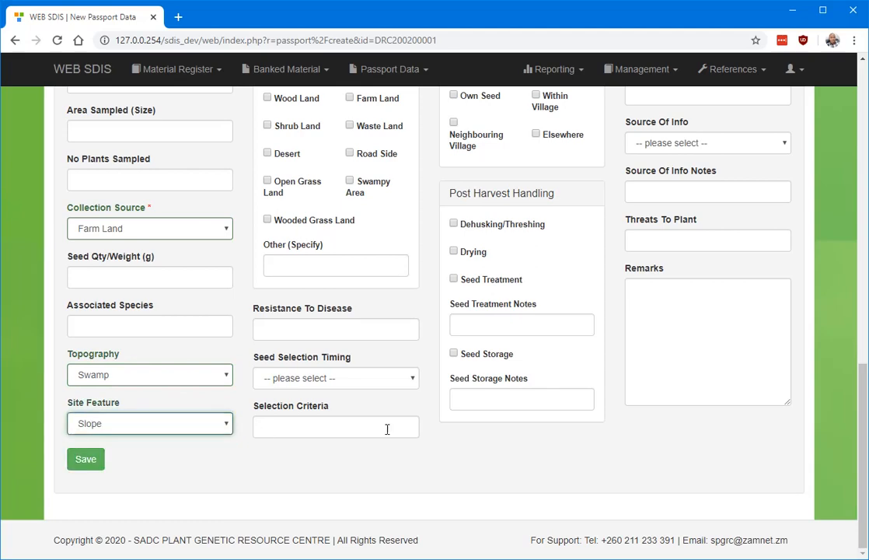
Set the propagation method to Seed and the growing cycle to Annual.
{"action": "left_click_drag", "start_coordinate": [861, 416], "coordinate": [862, 165]}
{"action": "left_click", "coordinate": [333, 227]}
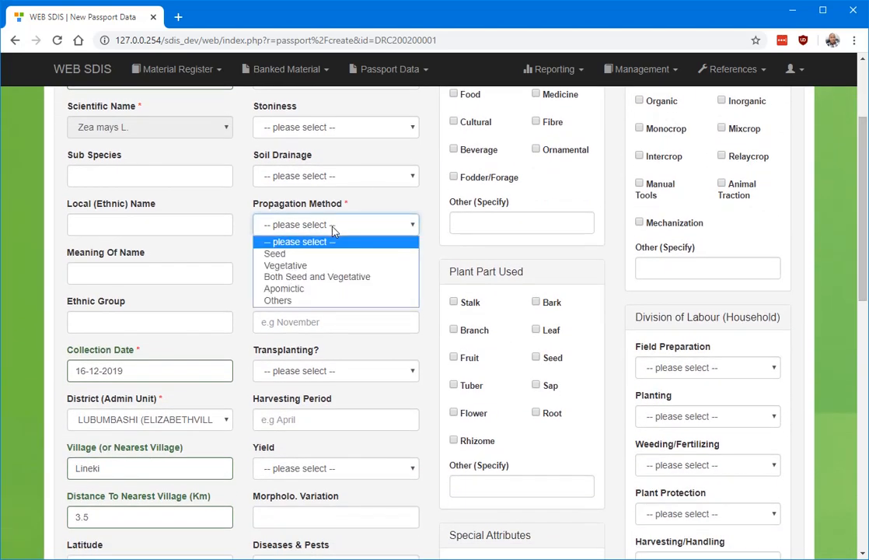
{"action": "left_click", "coordinate": [279, 256]}
{"action": "left_click", "coordinate": [377, 276]}
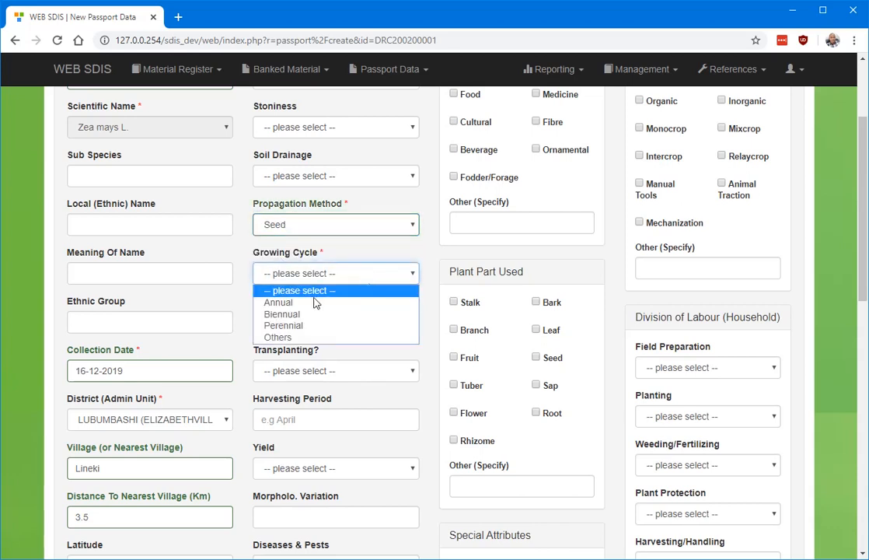
{"action": "left_click", "coordinate": [280, 302]}
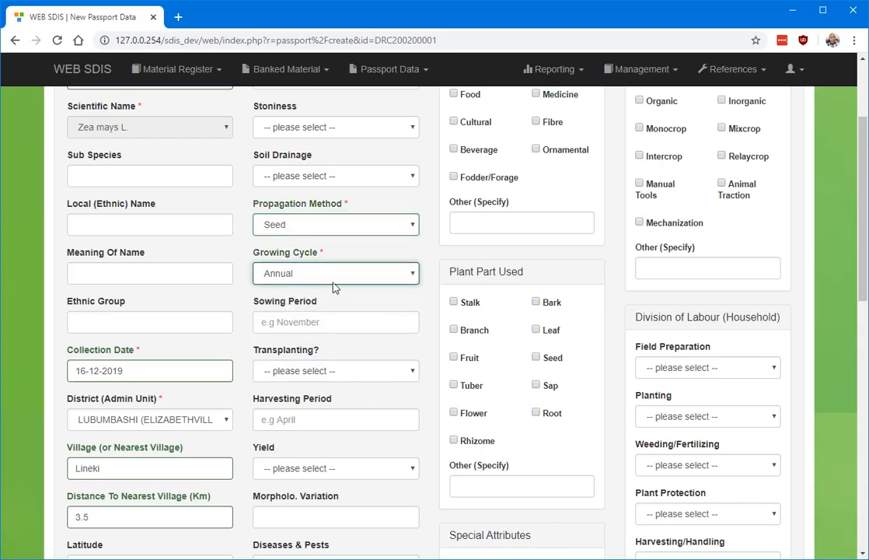
Enter November as the sowing period and set transplanting to NO.
{"action": "left_click", "coordinate": [362, 324]}
{"action": "left_click", "coordinate": [294, 352]}
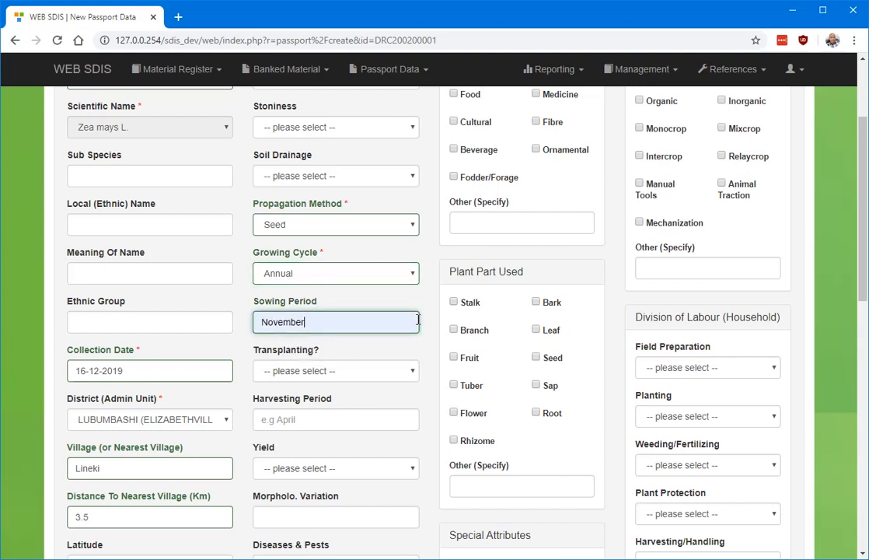
{"action": "left_click", "coordinate": [341, 373]}
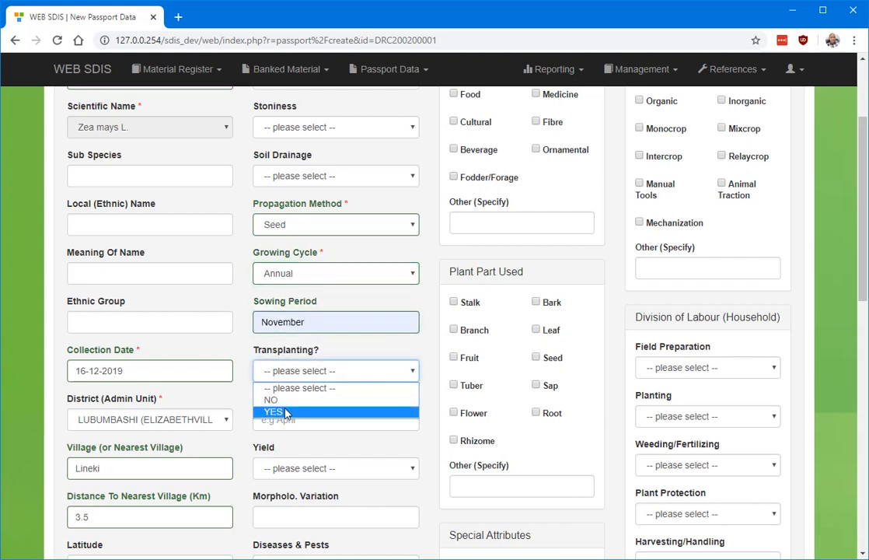
{"action": "left_click", "coordinate": [273, 401]}
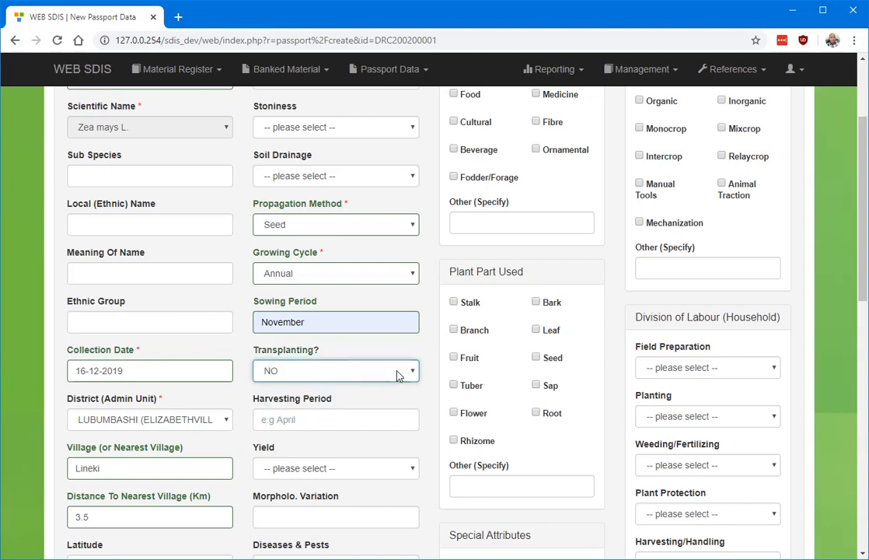
Enter May as the harvesting period and set the yield to Medium.
{"action": "left_click", "coordinate": [379, 428]}
{"action": "left_click", "coordinate": [327, 451]}
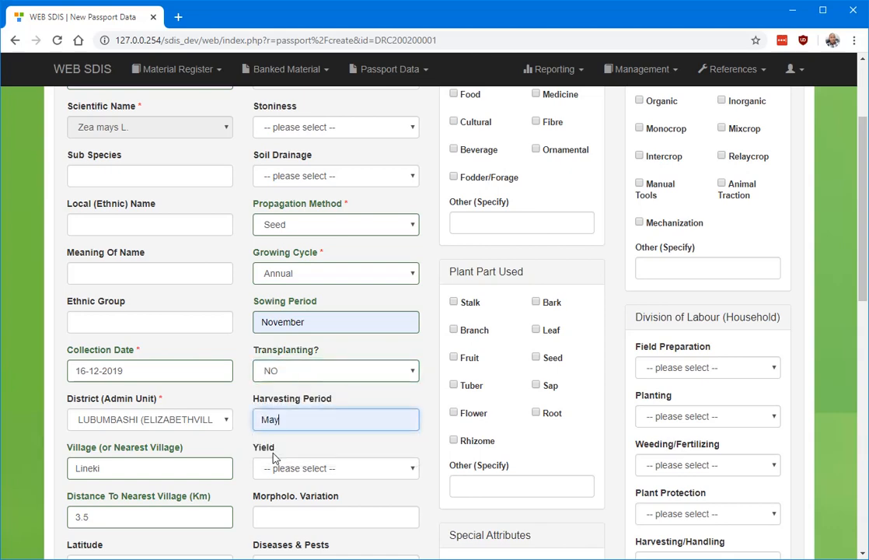
{"action": "scroll", "coordinate": [399, 311], "scroll_direction": "down", "scroll_amount": 3}
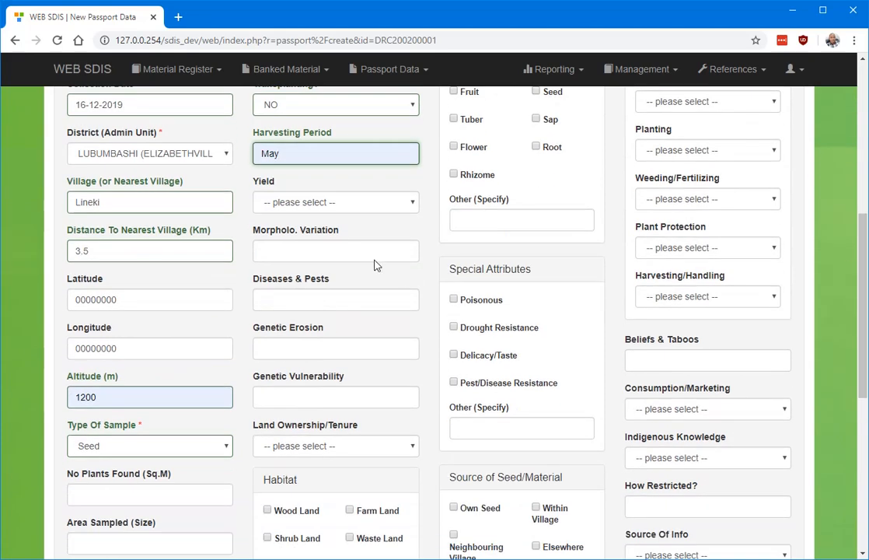
{"action": "left_click", "coordinate": [345, 204]}
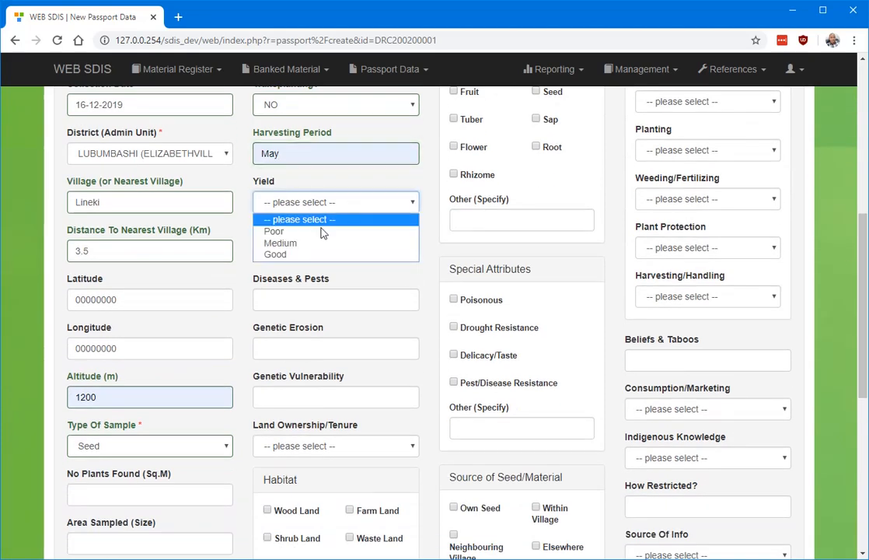
{"action": "left_click", "coordinate": [280, 244]}
Mark Wood Land, Farm Land and Open Grass Land as the habitat.
{"action": "left_click_drag", "start_coordinate": [863, 244], "coordinate": [863, 357]}
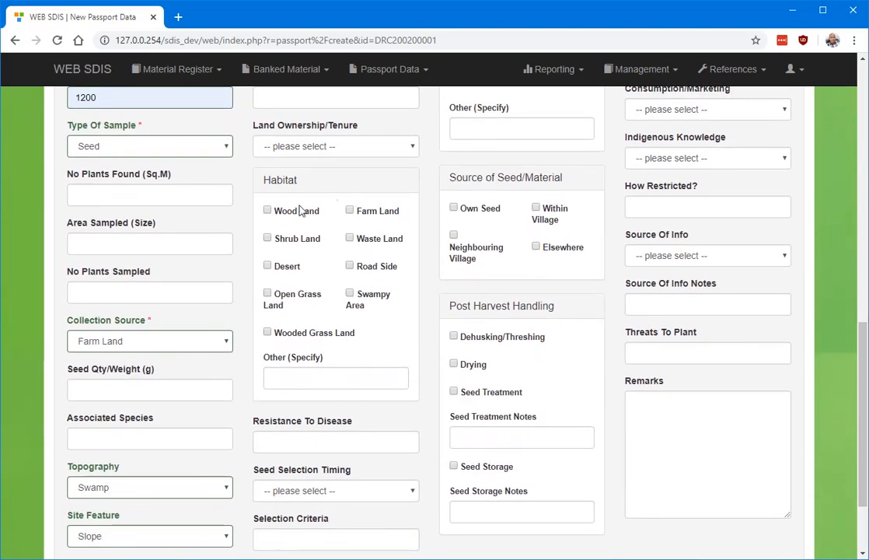
{"action": "left_click", "coordinate": [269, 213]}
{"action": "left_click", "coordinate": [350, 214]}
{"action": "left_click", "coordinate": [269, 300]}
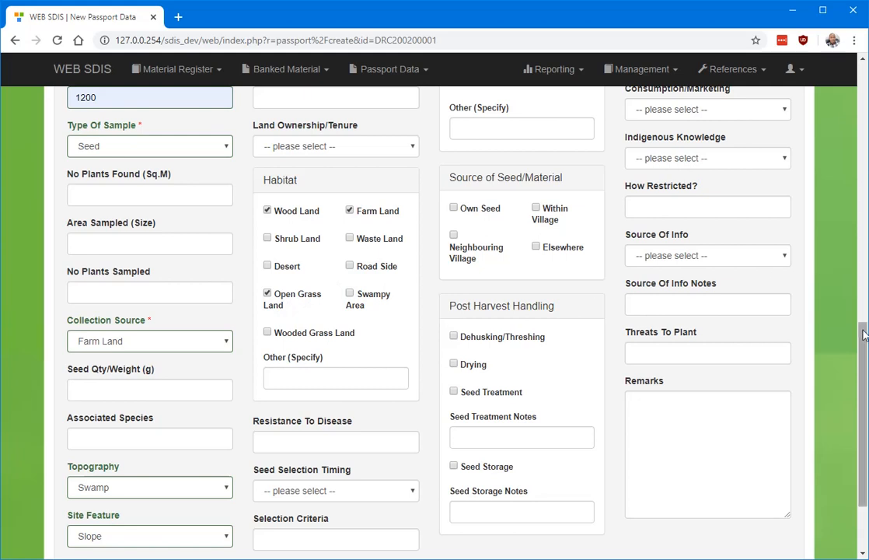
Set the settlement history to Greater than 100 Years.
{"action": "scroll", "coordinate": [823, 269], "scroll_direction": "down", "scroll_amount": 3}
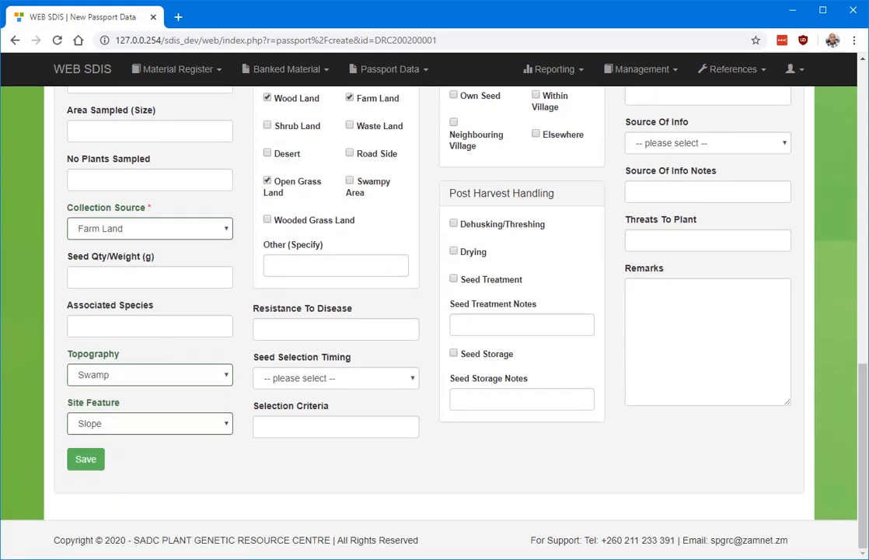
{"action": "left_click_drag", "start_coordinate": [864, 432], "coordinate": [867, 146]}
{"action": "left_click", "coordinate": [591, 137]}
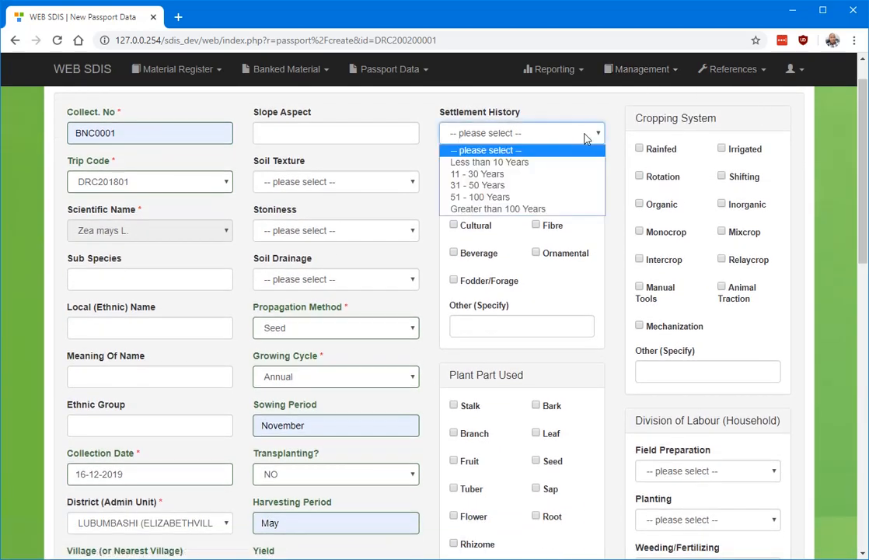
{"action": "left_click", "coordinate": [502, 209]}
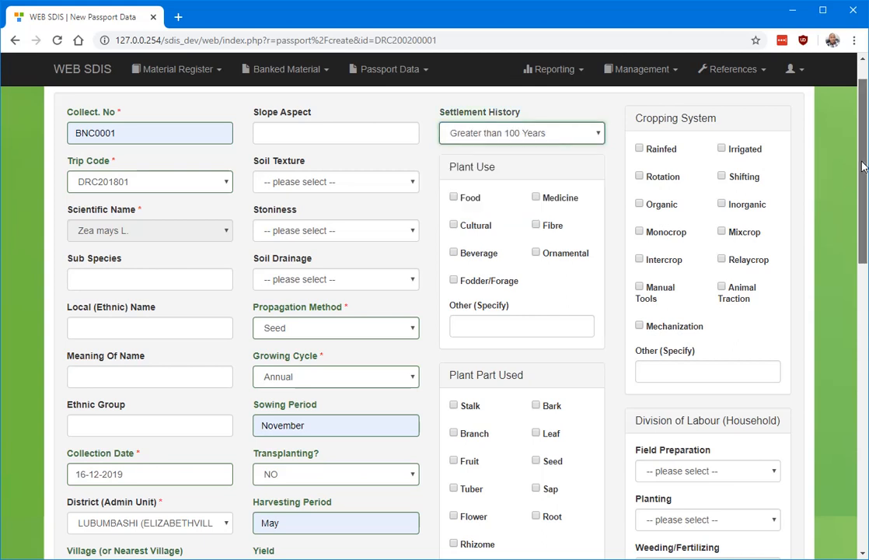
Mark Food, Cultural and Beverage as the plant uses.
{"action": "left_click_drag", "start_coordinate": [866, 168], "coordinate": [865, 179]}
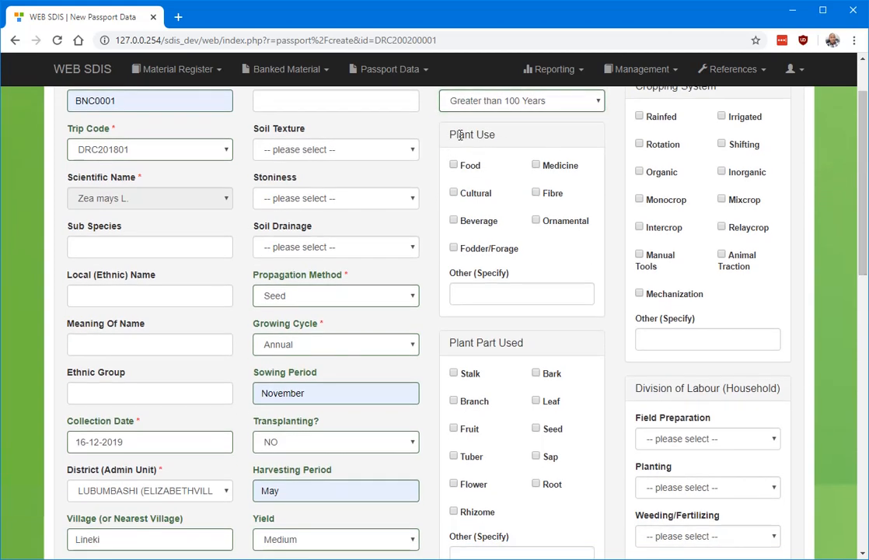
{"action": "left_click", "coordinate": [454, 165]}
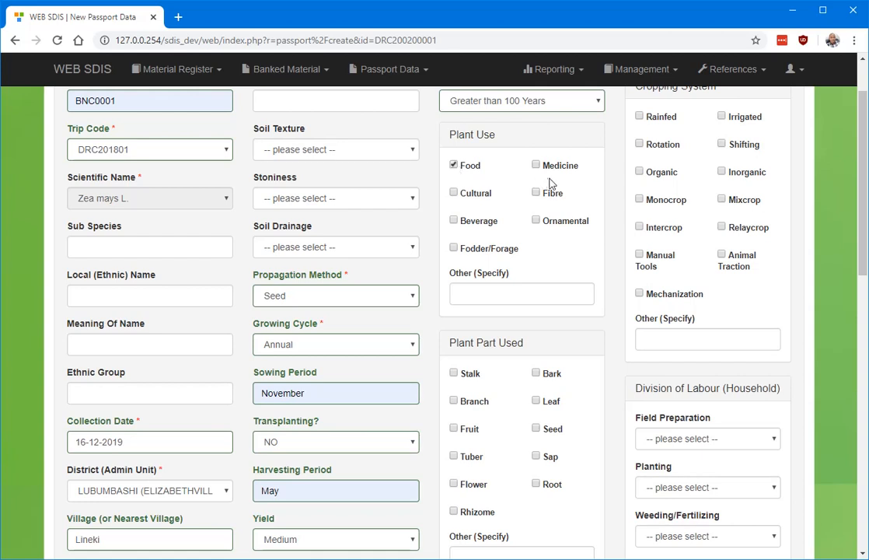
{"action": "left_click", "coordinate": [456, 193]}
Mark Seed as the plant part used, and Drought Resistance and Delicacy/Taste as special attributes.
{"action": "scroll", "coordinate": [434, 311], "scroll_direction": "up", "scroll_amount": 1}
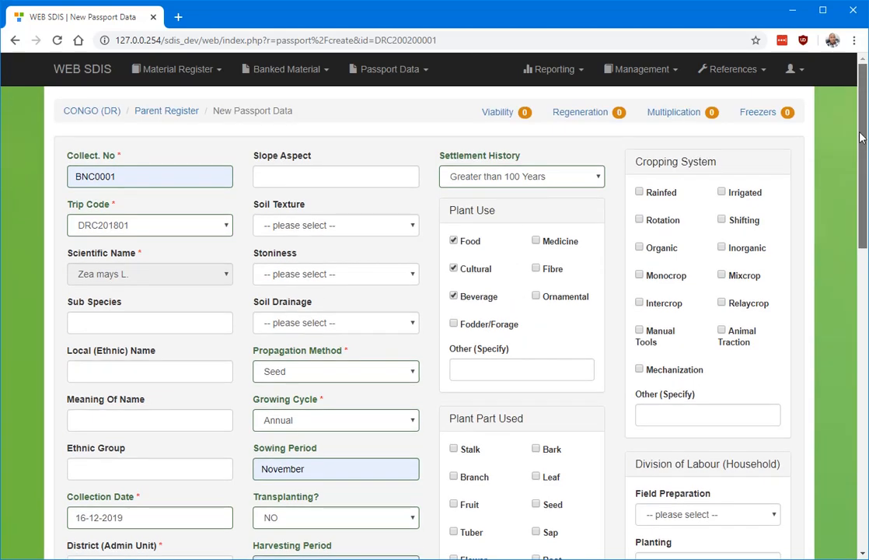
{"action": "scroll", "coordinate": [433, 311], "scroll_direction": "down", "scroll_amount": 2}
{"action": "scroll", "coordinate": [434, 311], "scroll_direction": "down", "scroll_amount": 2}
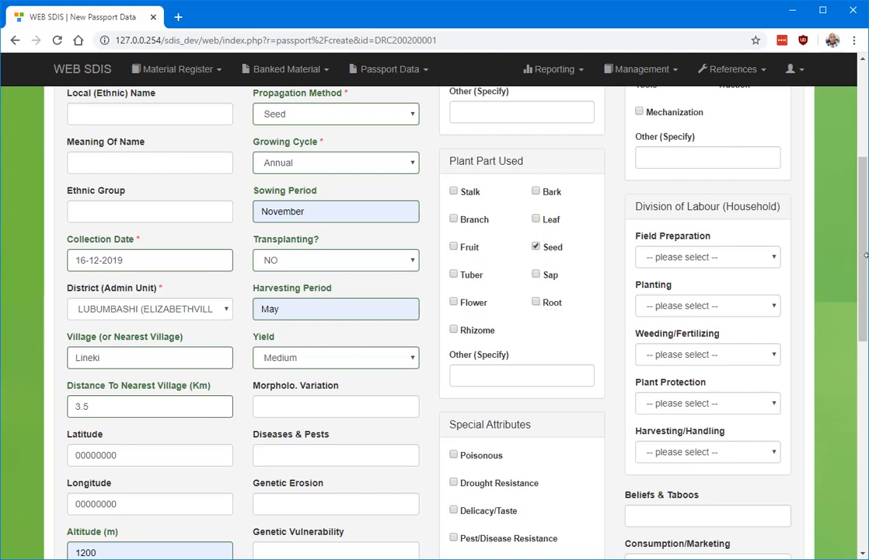
{"action": "left_click_drag", "start_coordinate": [865, 255], "coordinate": [865, 348]}
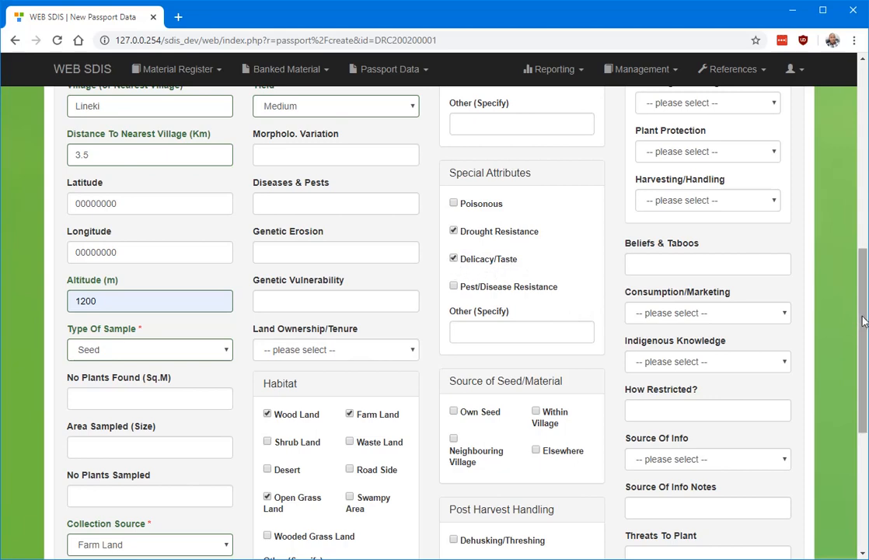
Mark Own Seed as the seed source and Dehusking/Threshing, Drying and Seed Treatment as post-harvest handling.
{"action": "scroll", "coordinate": [811, 296], "scroll_direction": "down", "scroll_amount": 3}
{"action": "scroll", "coordinate": [435, 311], "scroll_direction": "up", "scroll_amount": 2}
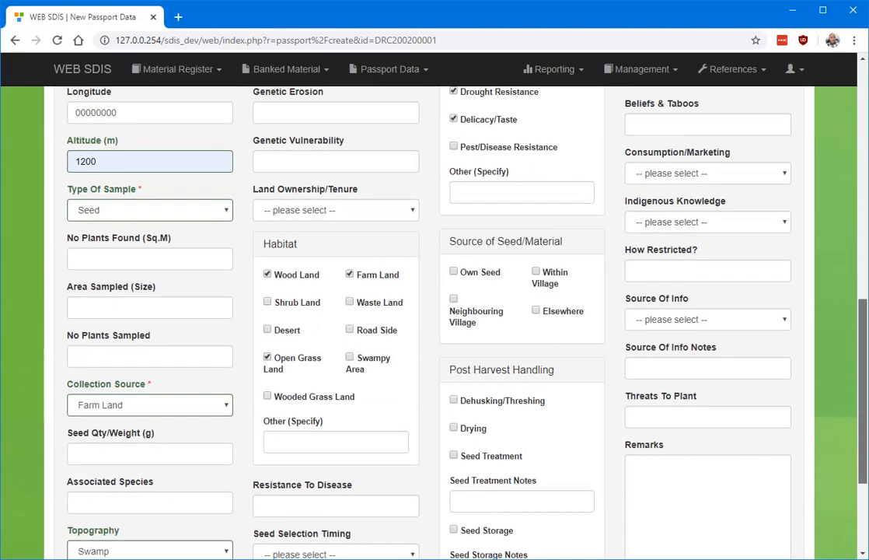
{"action": "scroll", "coordinate": [435, 310], "scroll_direction": "down", "scroll_amount": 2}
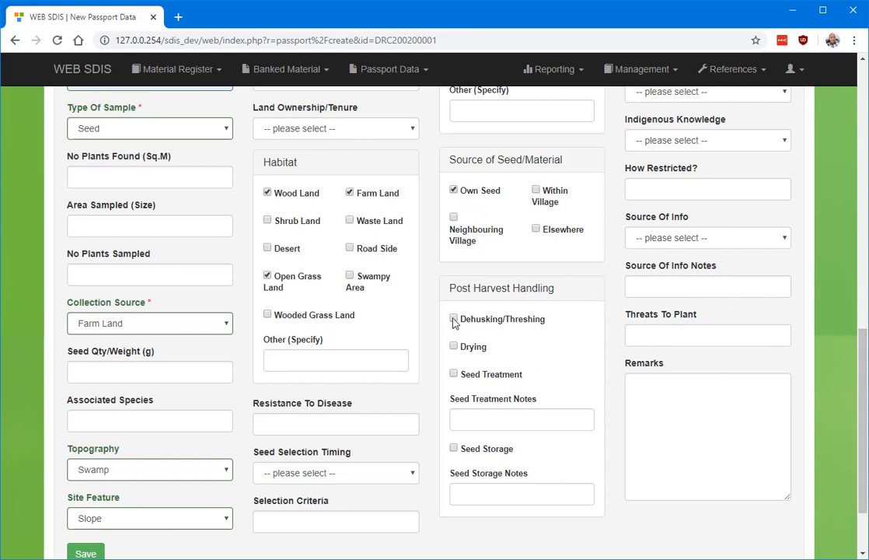
{"action": "left_click", "coordinate": [454, 375]}
Mark Rainfed as the cropping system.
{"action": "scroll", "coordinate": [848, 225], "scroll_direction": "up", "scroll_amount": 5}
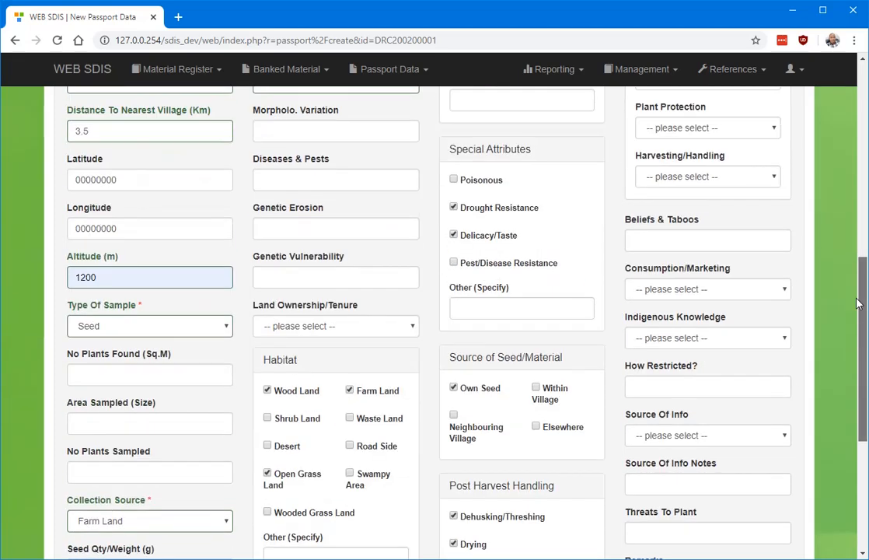
{"action": "scroll", "coordinate": [848, 225], "scroll_direction": "up", "scroll_amount": 4}
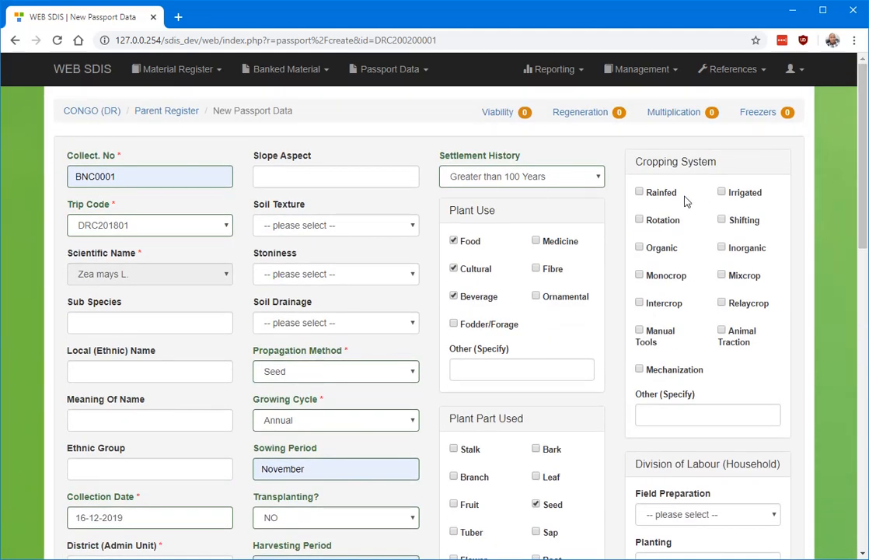
{"action": "left_click", "coordinate": [640, 193]}
Set the household division of labour to MALE = FEMALE for both field preparation and planting.
{"action": "scroll", "coordinate": [837, 214], "scroll_direction": "down", "scroll_amount": 3}
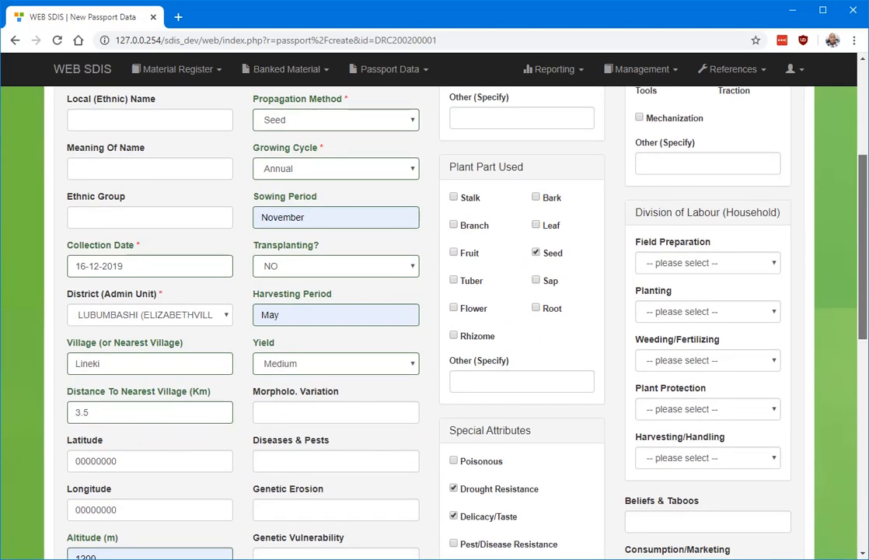
{"action": "left_click", "coordinate": [750, 268]}
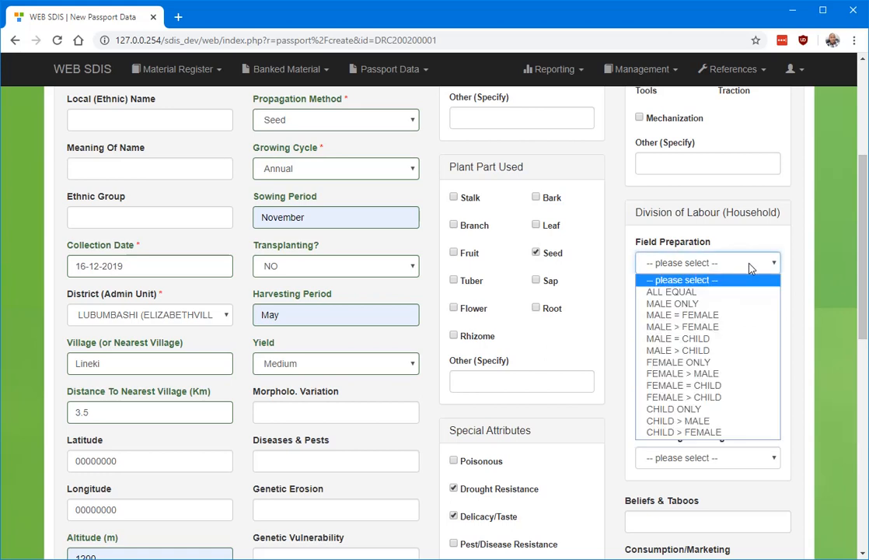
{"action": "left_click", "coordinate": [683, 315]}
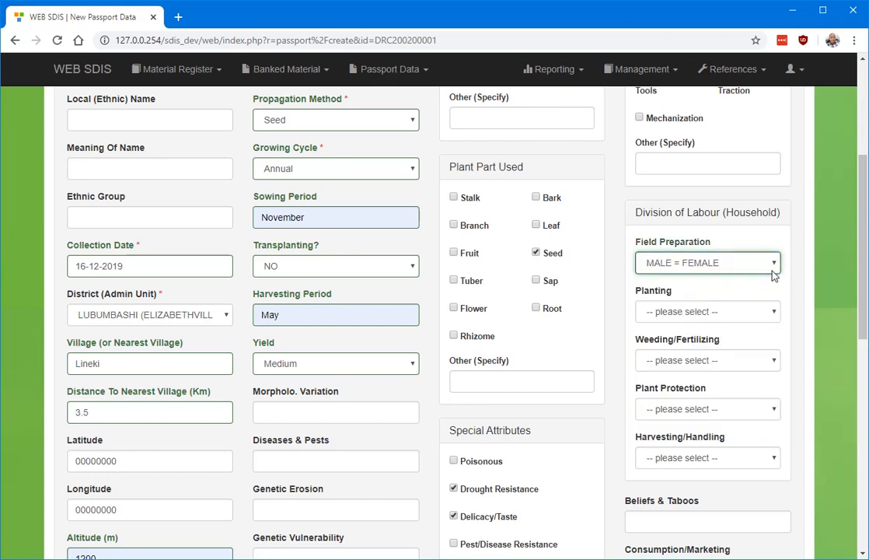
{"action": "left_click", "coordinate": [774, 310]}
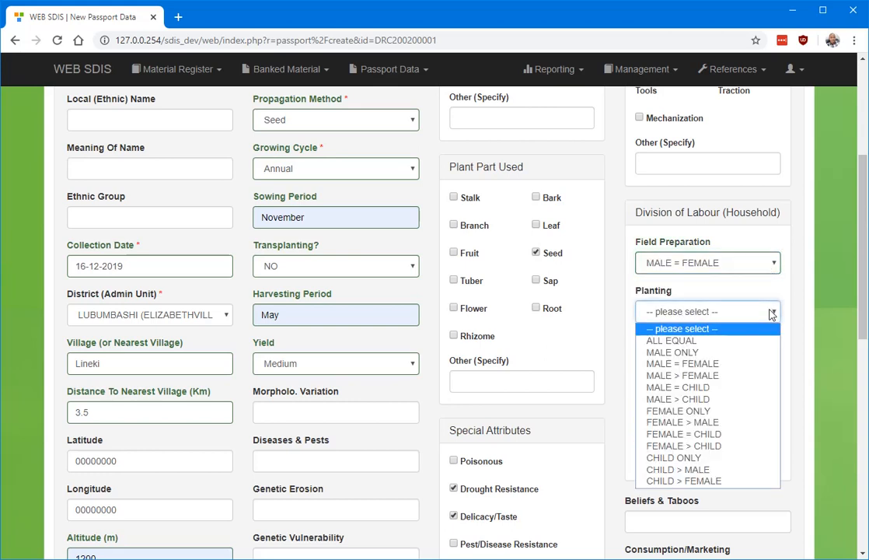
{"action": "left_click", "coordinate": [679, 364]}
Set the household division of labour for weeding/fertilizing to FEMALE > MALE.
{"action": "left_click", "coordinate": [749, 365]}
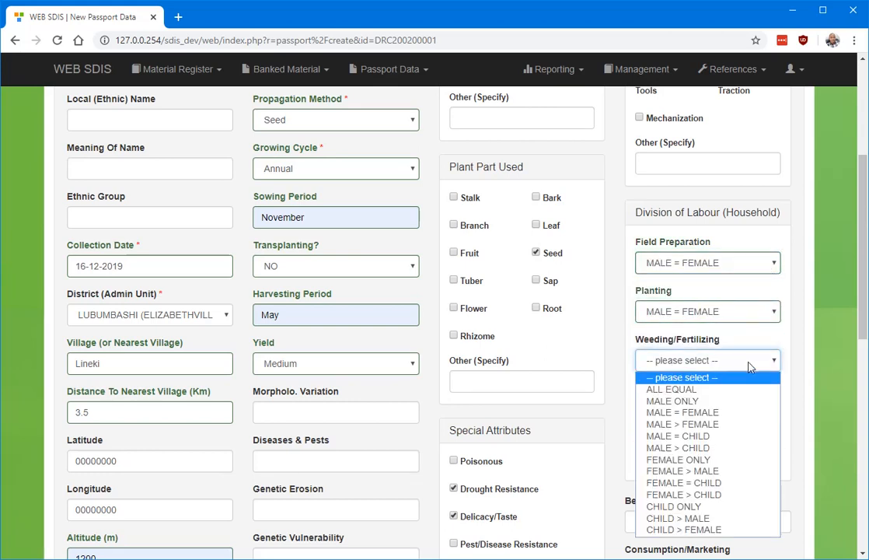
{"action": "left_click", "coordinate": [690, 472]}
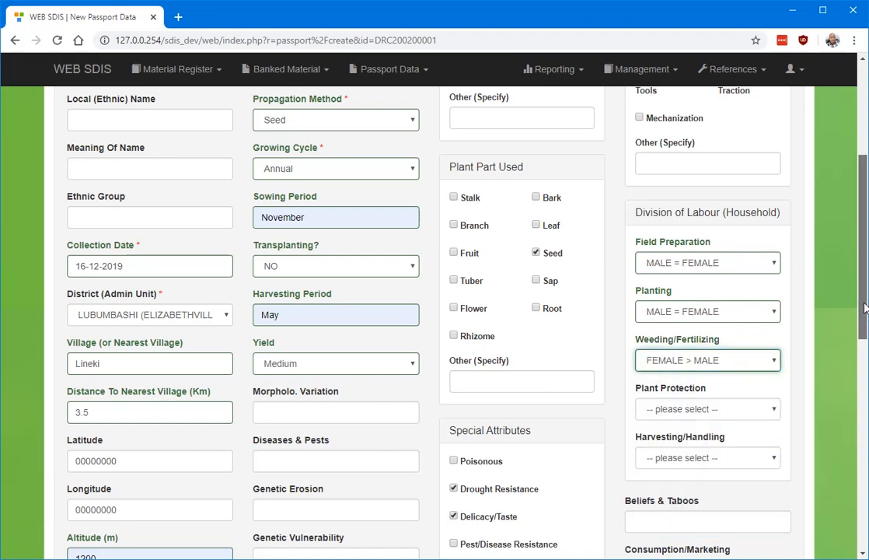
{"action": "left_click_drag", "start_coordinate": [864, 308], "coordinate": [863, 339]}
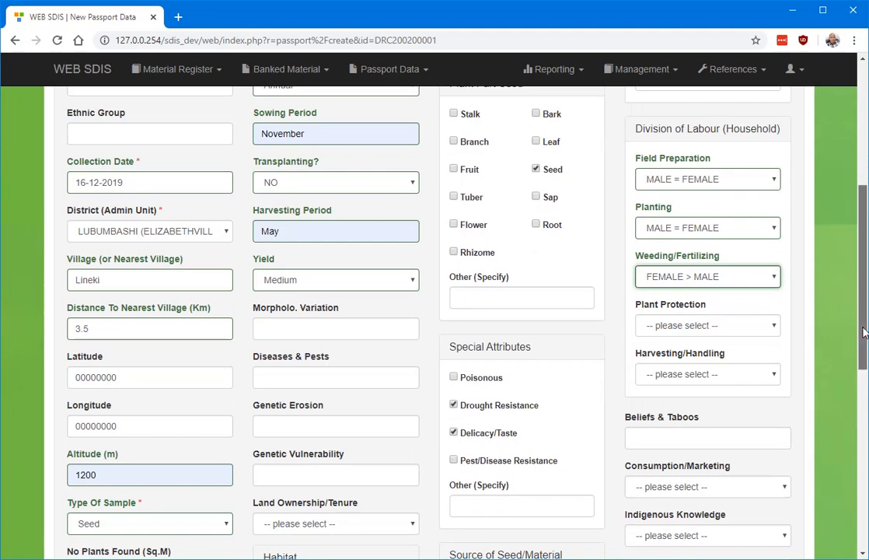
{"action": "left_click_drag", "start_coordinate": [865, 329], "coordinate": [865, 356]}
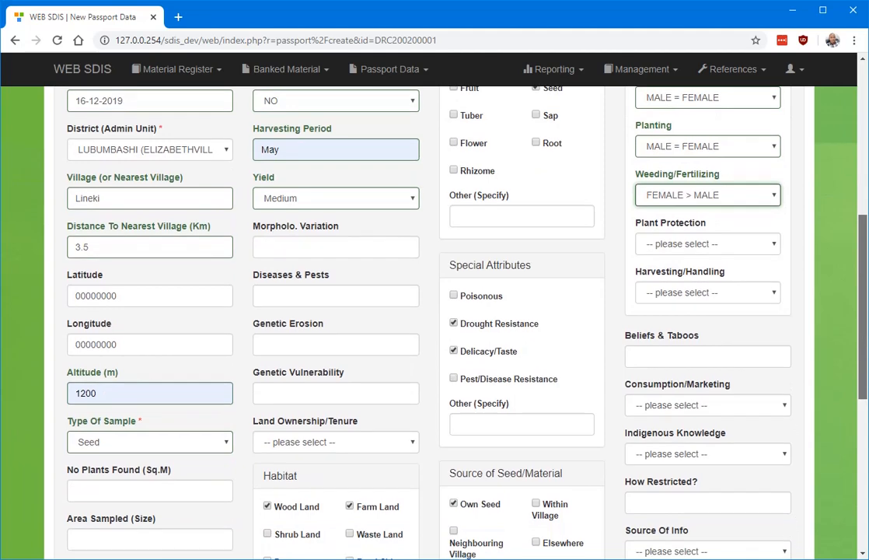
Leave the remaining optional fields blank and save the new passport data record.
{"action": "left_click", "coordinate": [771, 246]}
{"action": "left_click", "coordinate": [771, 246]}
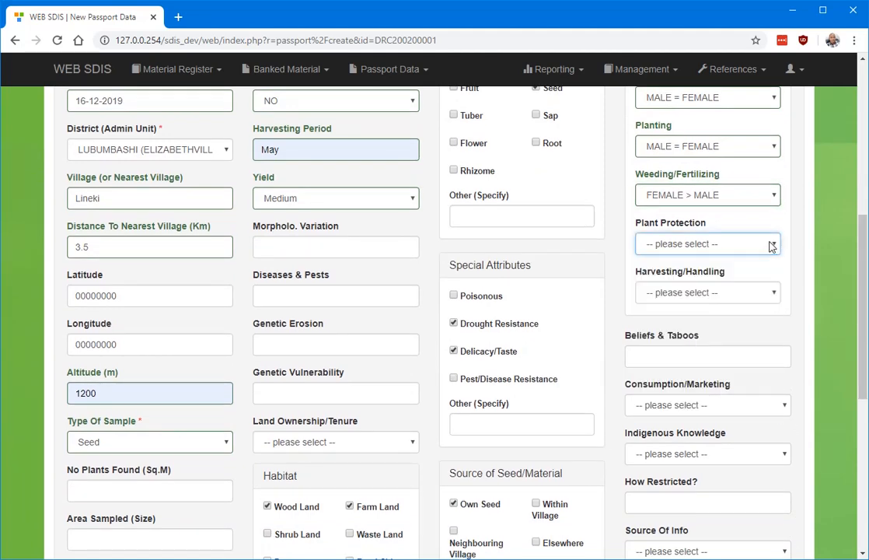
{"action": "left_click_drag", "start_coordinate": [863, 255], "coordinate": [858, 319]}
{"action": "left_click", "coordinate": [706, 170]}
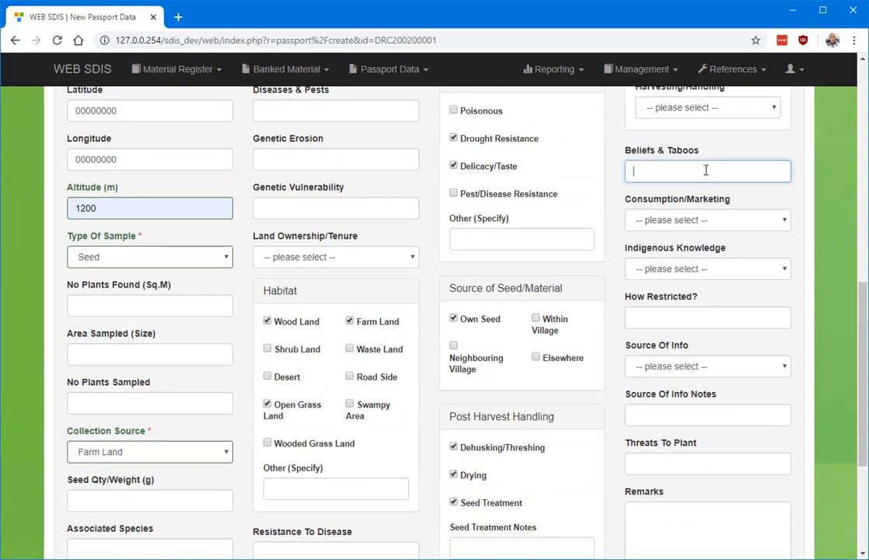
{"action": "scroll", "coordinate": [706, 170], "scroll_direction": "down", "scroll_amount": 1}
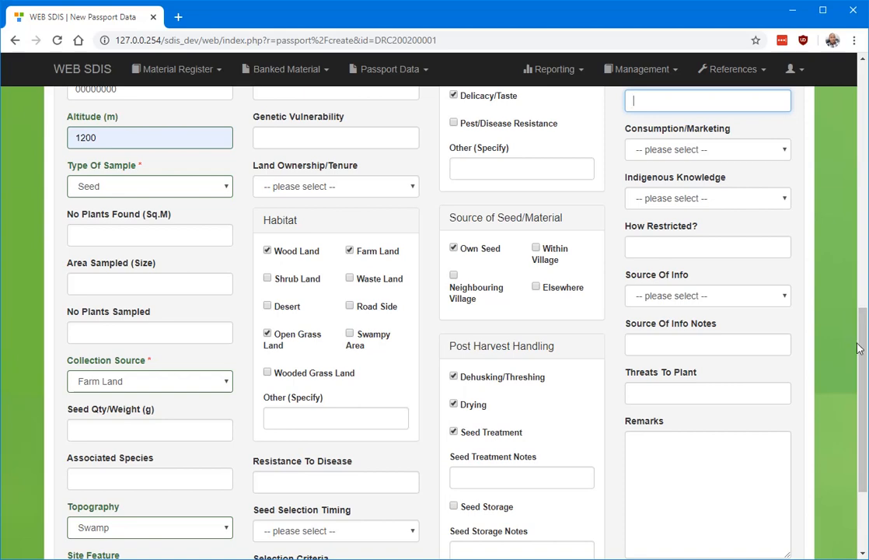
{"action": "scroll", "coordinate": [861, 352], "scroll_direction": "down", "scroll_amount": 2}
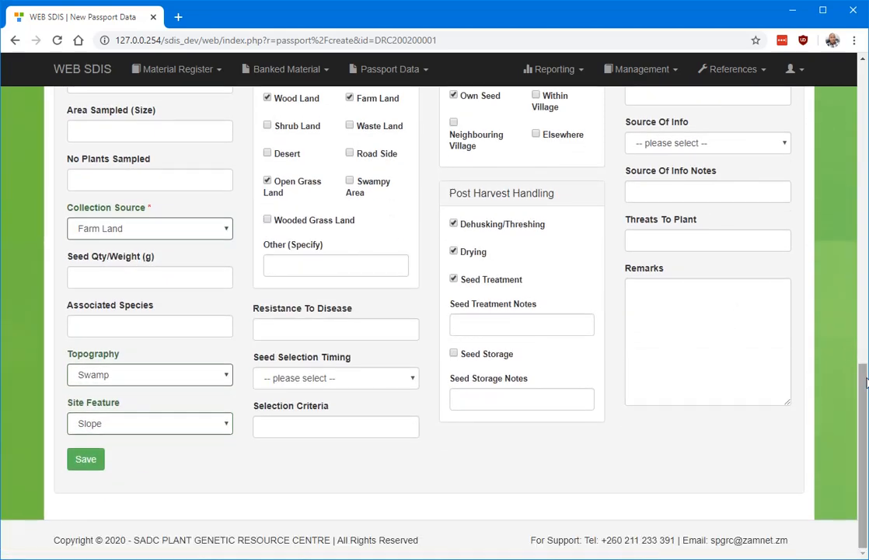
{"action": "left_click_drag", "start_coordinate": [865, 391], "coordinate": [864, 464]}
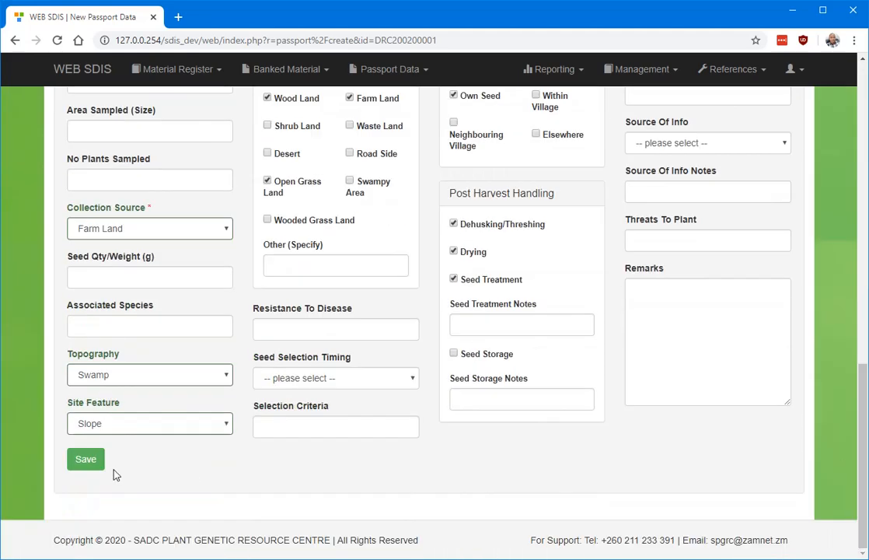
{"action": "left_click", "coordinate": [85, 459]}
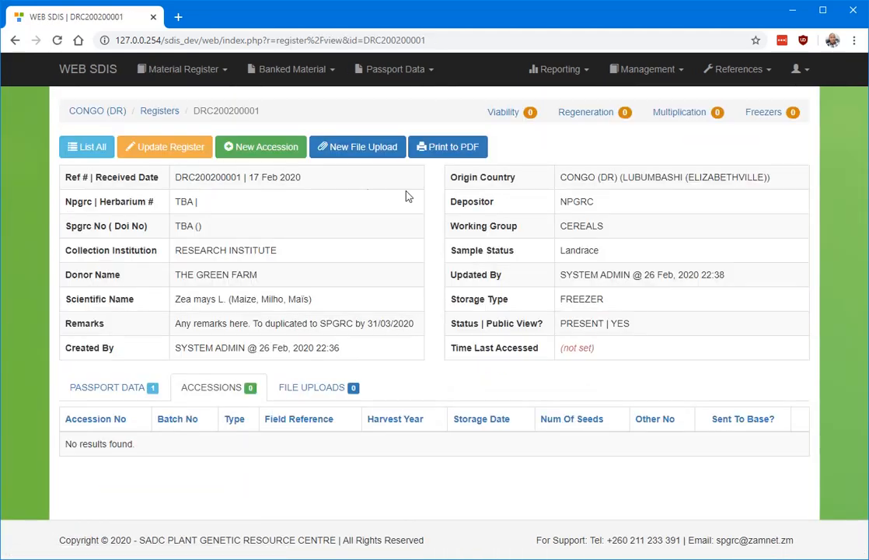
View the saved passport record from the register's passport data and return to the list of registers.
{"action": "left_click", "coordinate": [112, 393]}
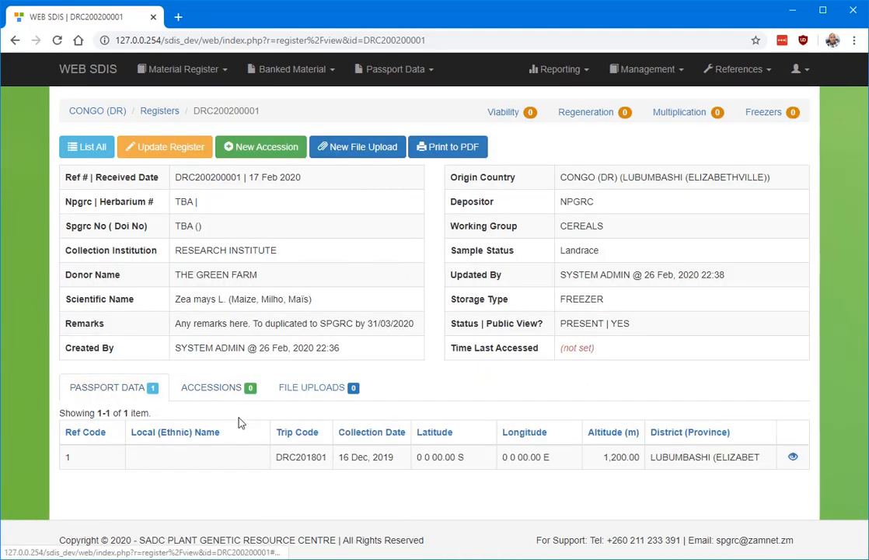
{"action": "left_click", "coordinate": [793, 457]}
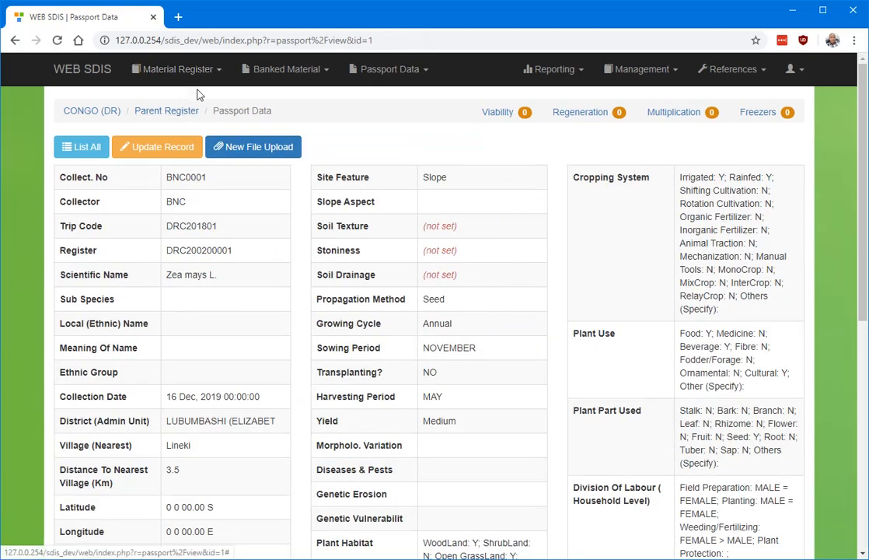
{"action": "left_click", "coordinate": [180, 114]}
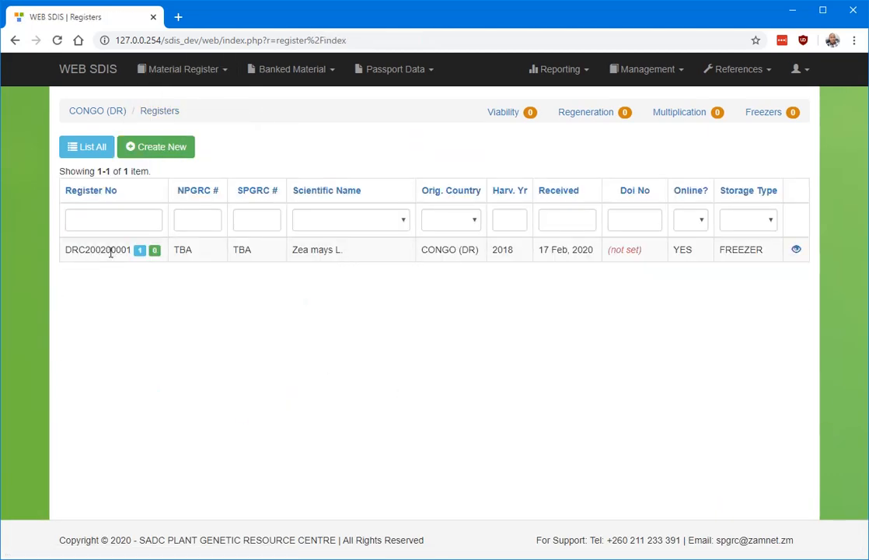
{"action": "left_click_drag", "start_coordinate": [65, 250], "coordinate": [147, 250]}
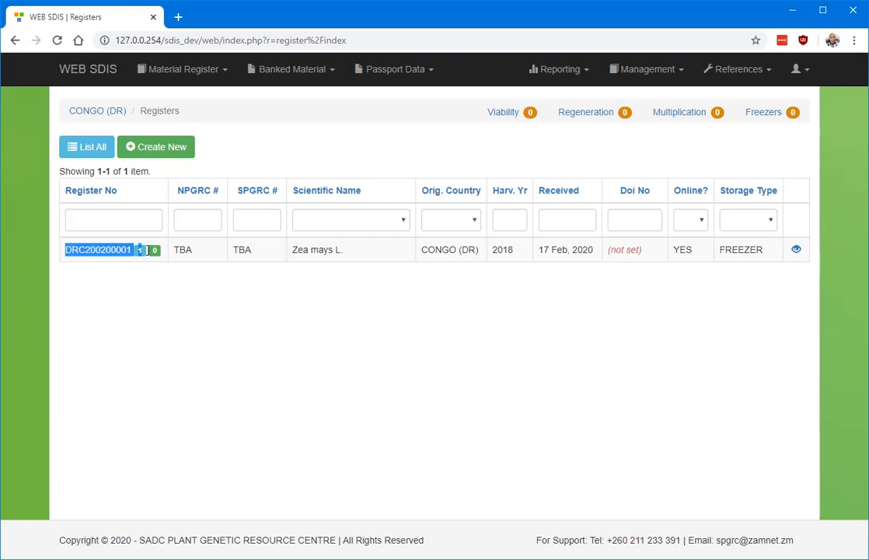
{"action": "left_click", "coordinate": [163, 283]}
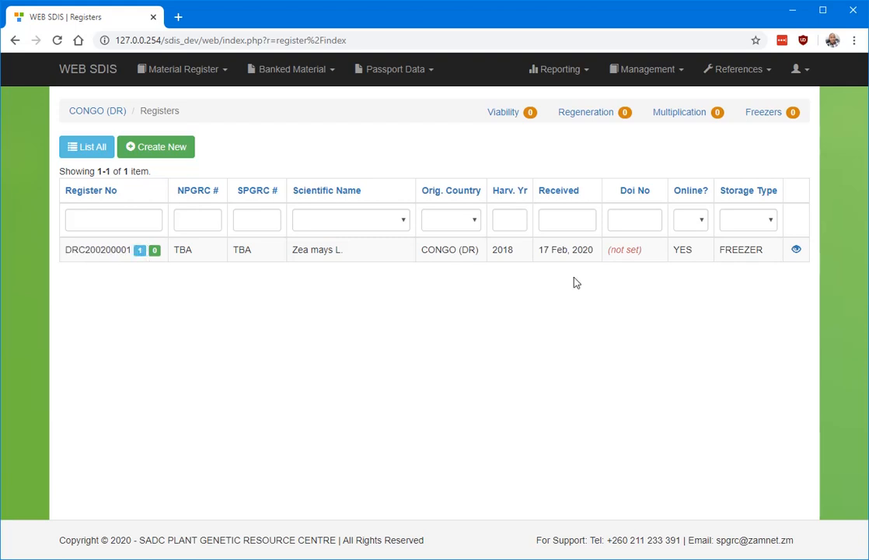
Open the Zea mays L. register's passport record for updating.
{"action": "left_click", "coordinate": [794, 249]}
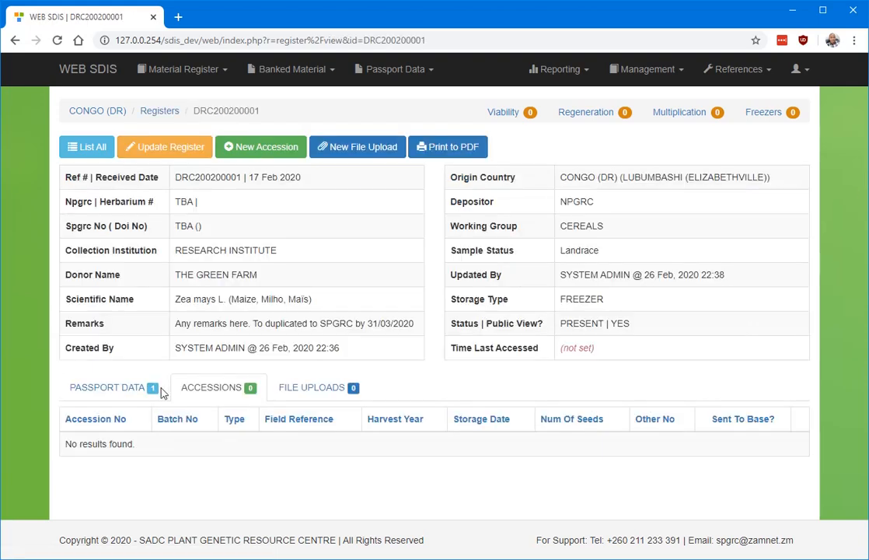
{"action": "left_click", "coordinate": [122, 388]}
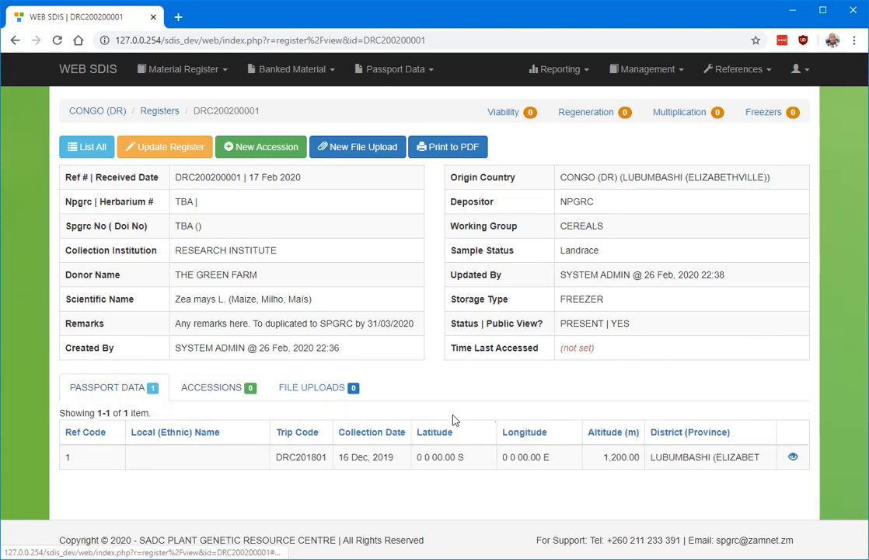
{"action": "left_click", "coordinate": [792, 460]}
{"action": "left_click", "coordinate": [148, 146]}
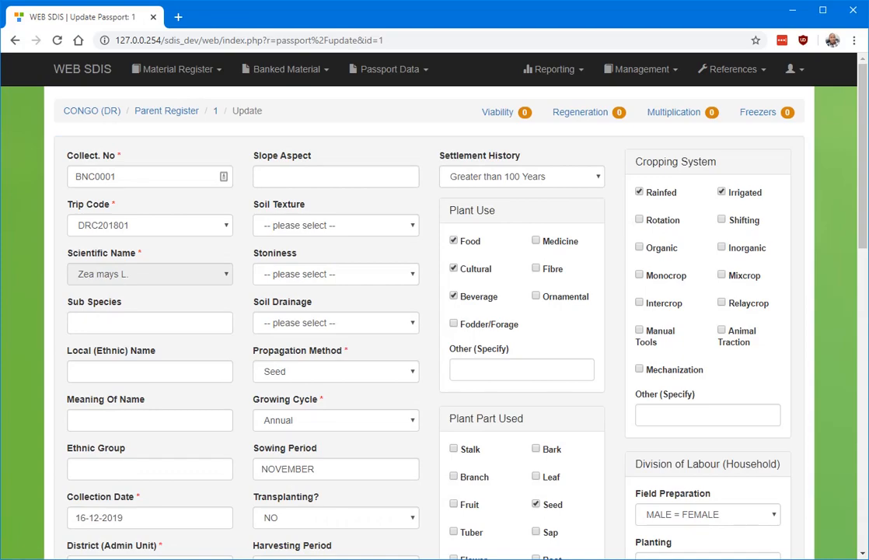
Review the filled and empty fields throughout the passport record's update form.
{"action": "scroll", "coordinate": [435, 311], "scroll_direction": "down", "scroll_amount": 6}
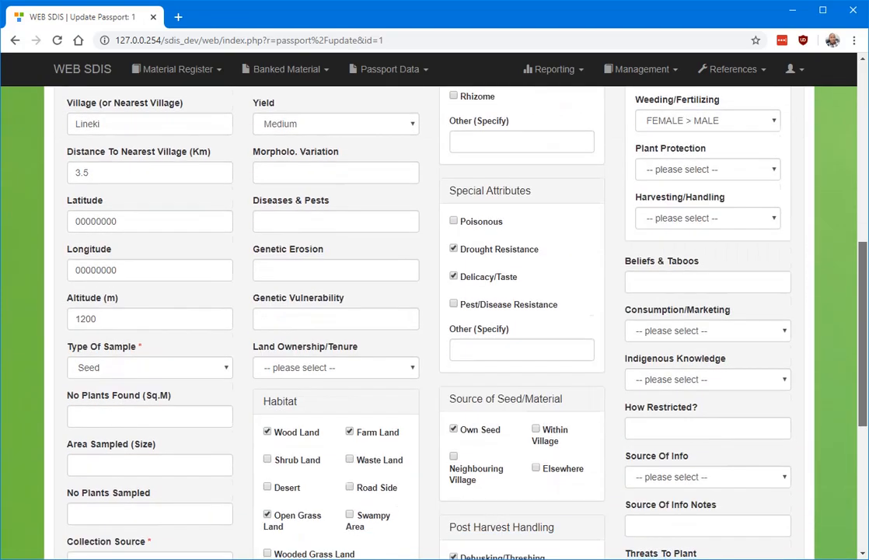
{"action": "scroll", "coordinate": [435, 311], "scroll_direction": "down", "scroll_amount": 2}
{"action": "scroll", "coordinate": [435, 311], "scroll_direction": "up", "scroll_amount": 4}
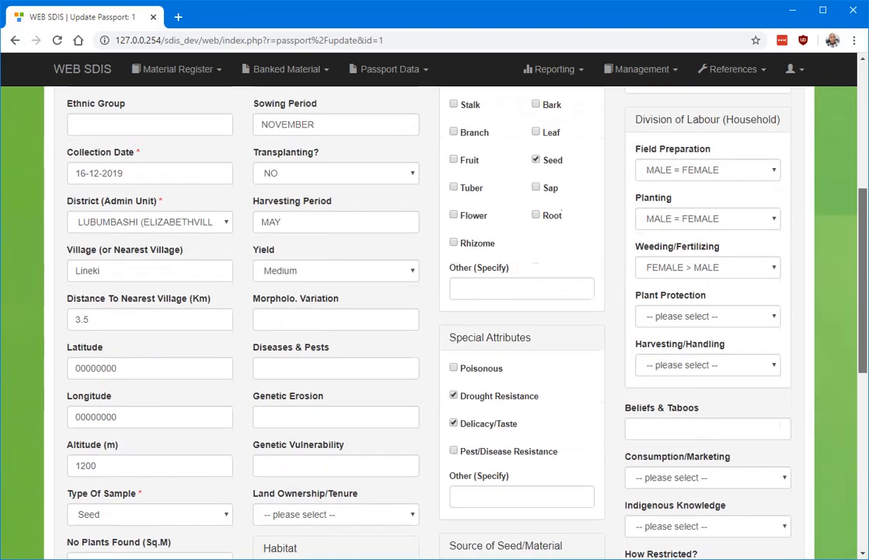
{"action": "scroll", "coordinate": [434, 311], "scroll_direction": "up", "scroll_amount": 5}
{"action": "scroll", "coordinate": [435, 311], "scroll_direction": "down", "scroll_amount": 8}
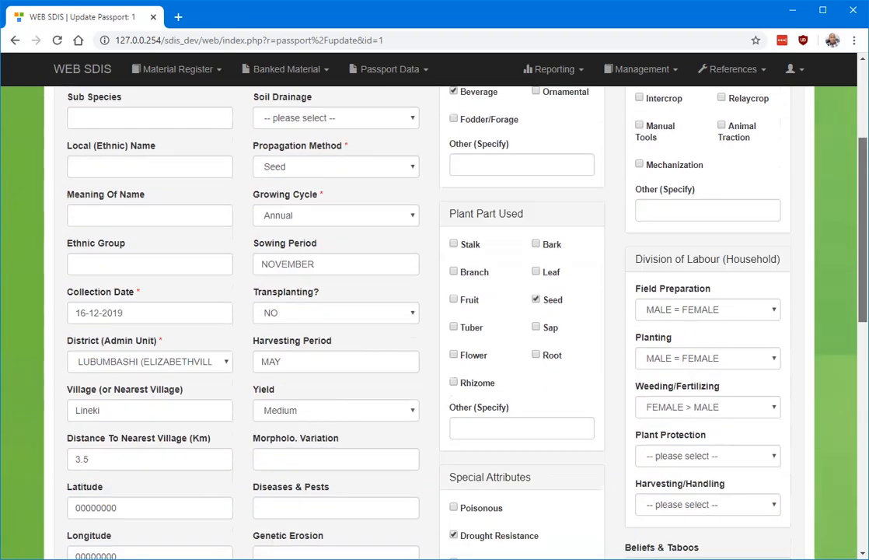
{"action": "scroll", "coordinate": [435, 311], "scroll_direction": "down", "scroll_amount": 2}
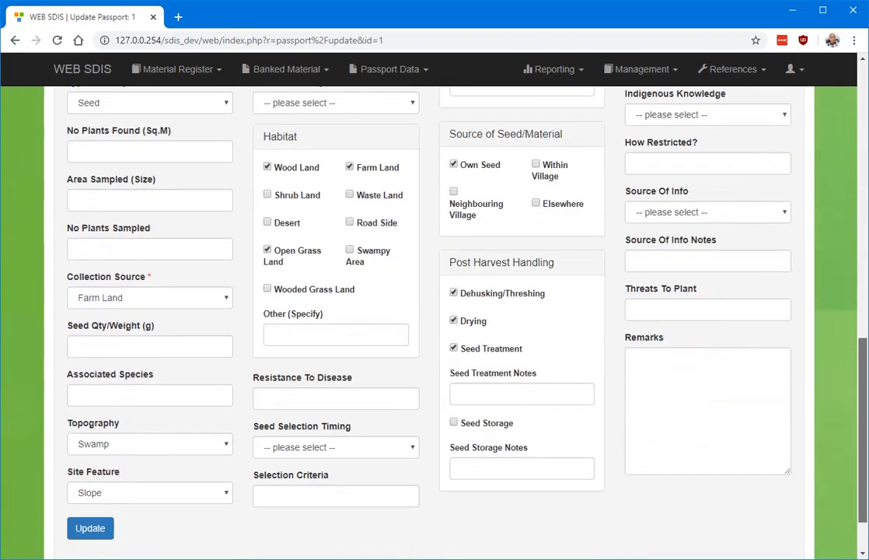
{"action": "scroll", "coordinate": [434, 311], "scroll_direction": "up", "scroll_amount": 2}
{"action": "scroll", "coordinate": [434, 311], "scroll_direction": "up", "scroll_amount": 5}
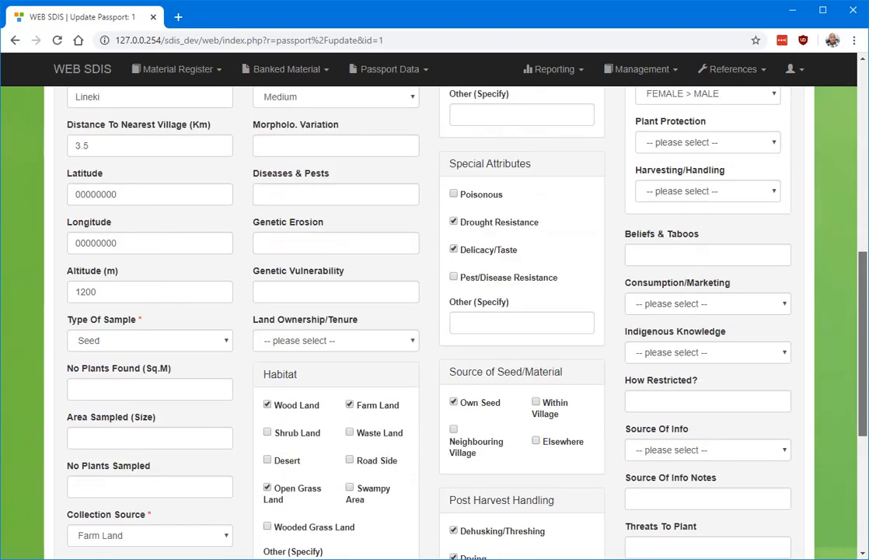
Set the local (ethnic) name to Mundele, meaning of name to NIL and ethnic group to Makoma, and save the update.
{"action": "scroll", "coordinate": [141, 237], "scroll_direction": "up", "scroll_amount": 1}
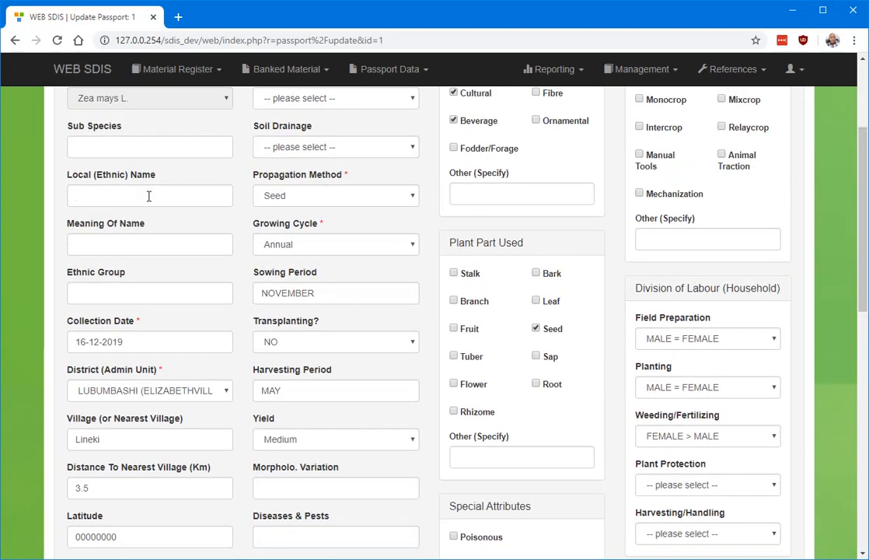
{"action": "left_click", "coordinate": [148, 196]}
{"action": "left_click", "coordinate": [175, 225]}
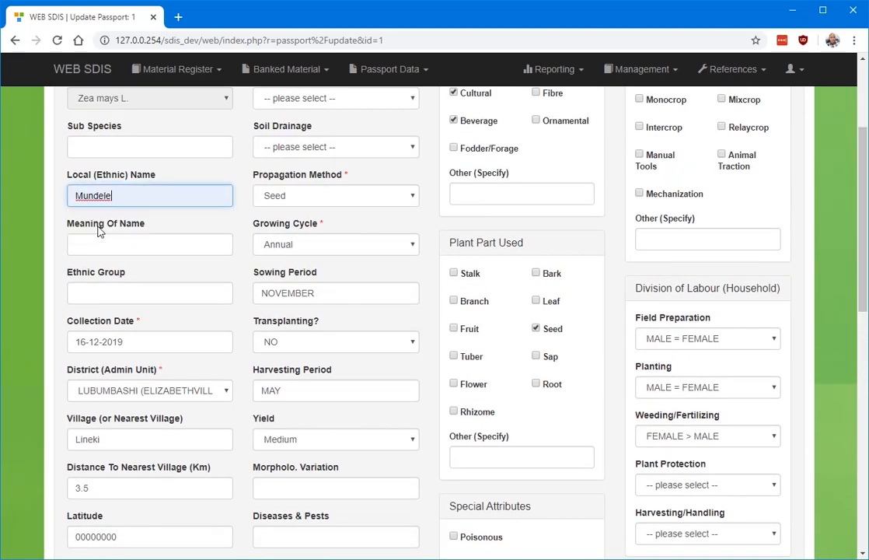
{"action": "left_click", "coordinate": [139, 247]}
{"action": "left_click", "coordinate": [125, 272]}
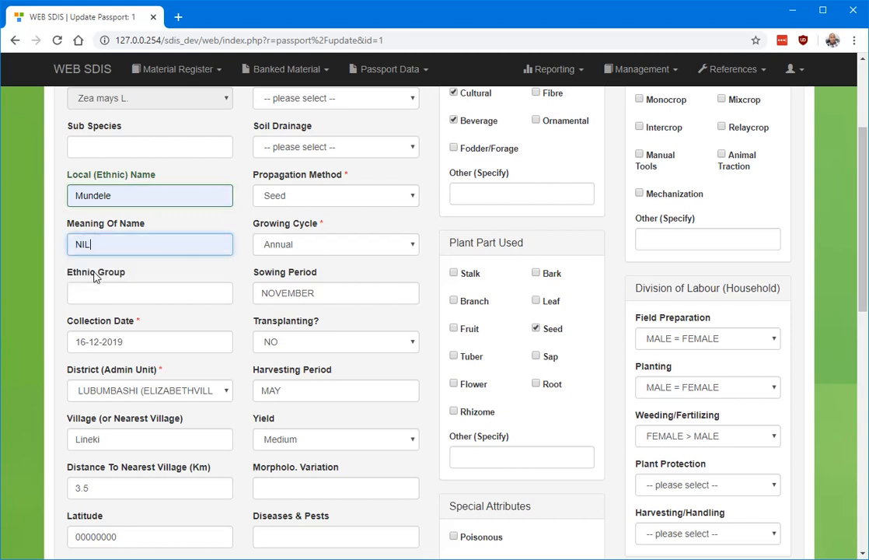
{"action": "left_click", "coordinate": [134, 285]}
{"action": "left_click", "coordinate": [109, 322]}
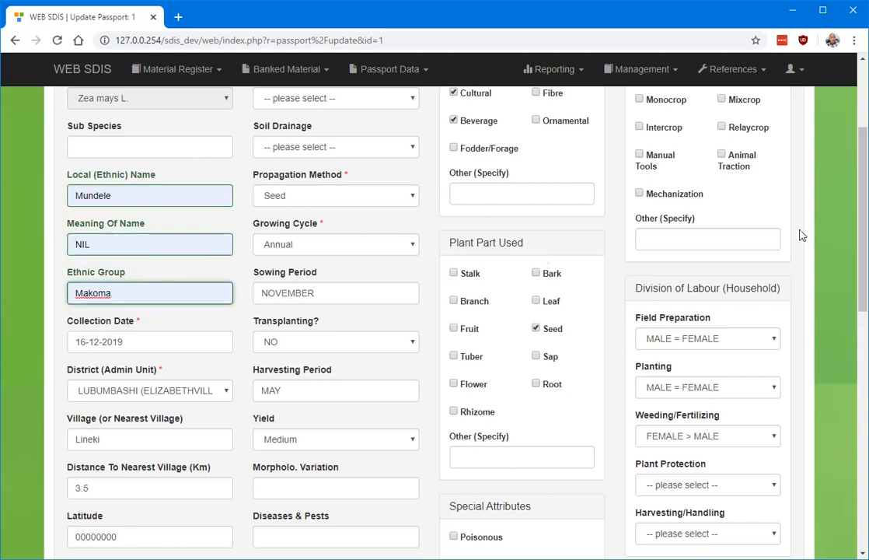
{"action": "scroll", "coordinate": [103, 416], "scroll_direction": "down", "scroll_amount": 10}
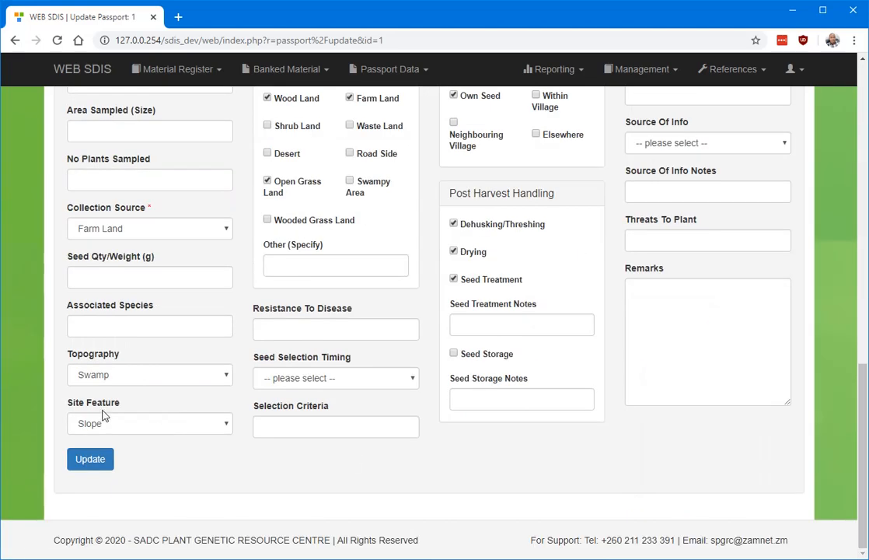
{"action": "left_click", "coordinate": [89, 460]}
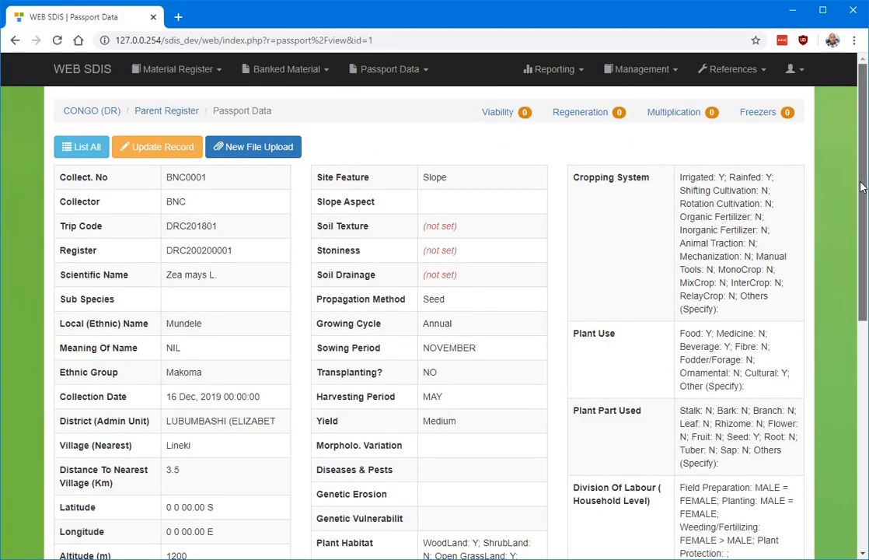
Look through the updated passport record and enlarge the page view to 110%.
{"action": "scroll", "coordinate": [435, 311], "scroll_direction": "down", "scroll_amount": 4}
{"action": "scroll", "coordinate": [434, 311], "scroll_direction": "up", "scroll_amount": 4}
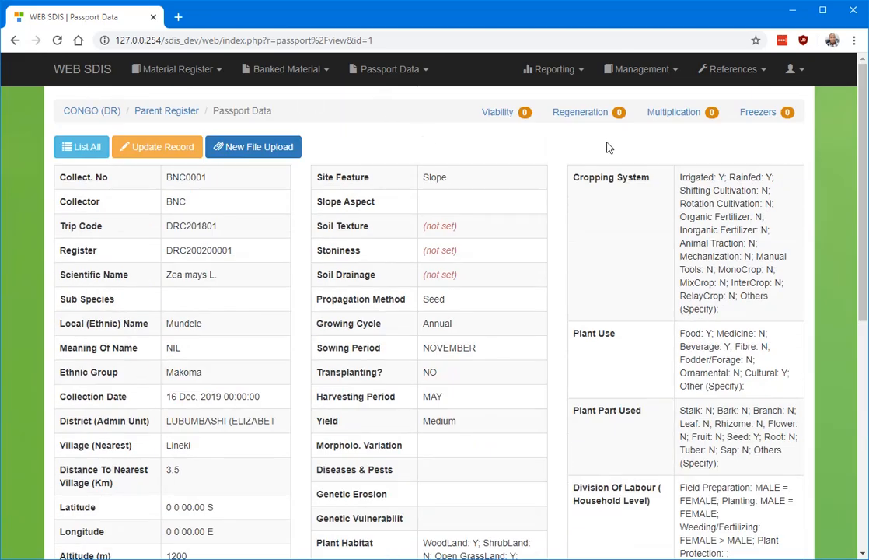
{"action": "key", "text": "ctrl+plus"}
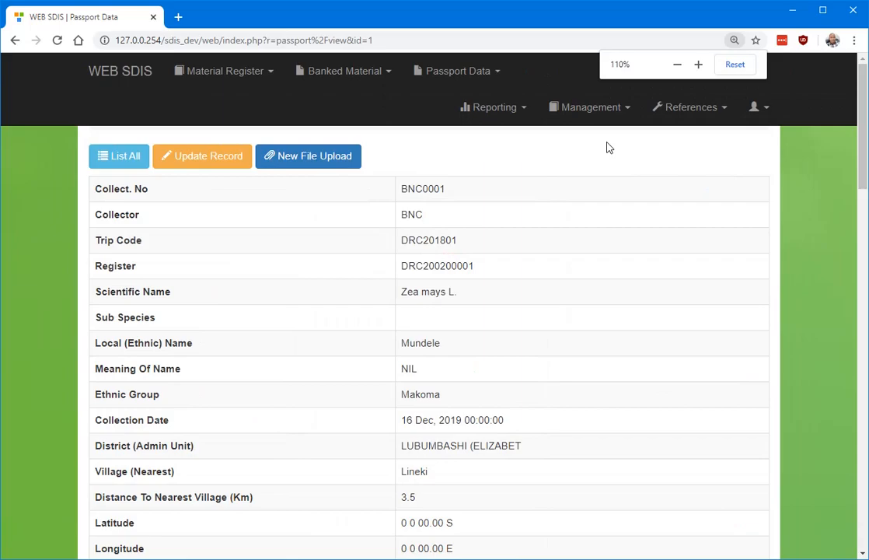